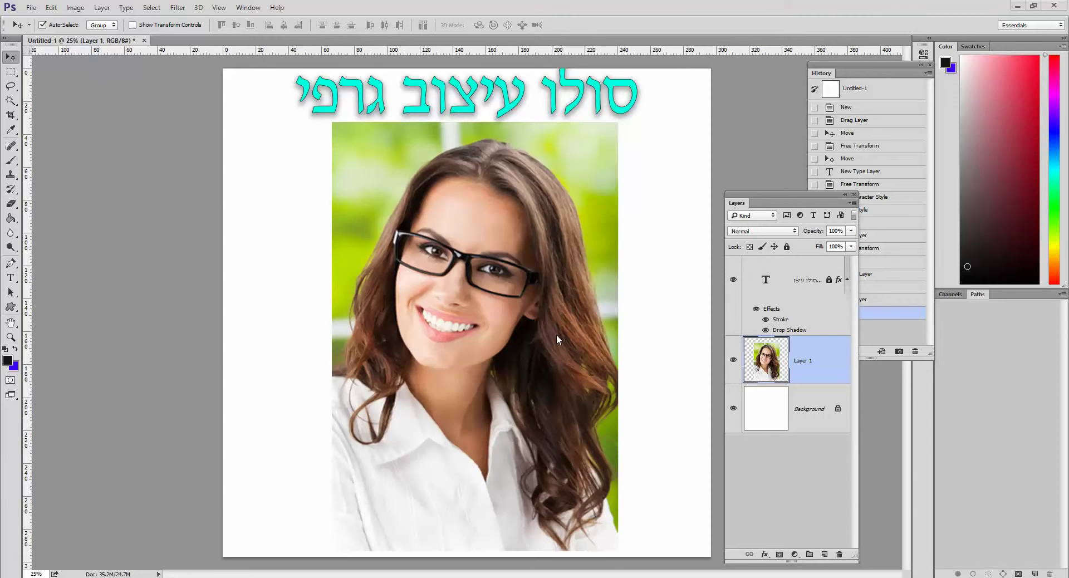
Step: Duplicate Layer 1, hide the copy, and move it beneath the original
left_click_drag(737, 203, 757, 146)
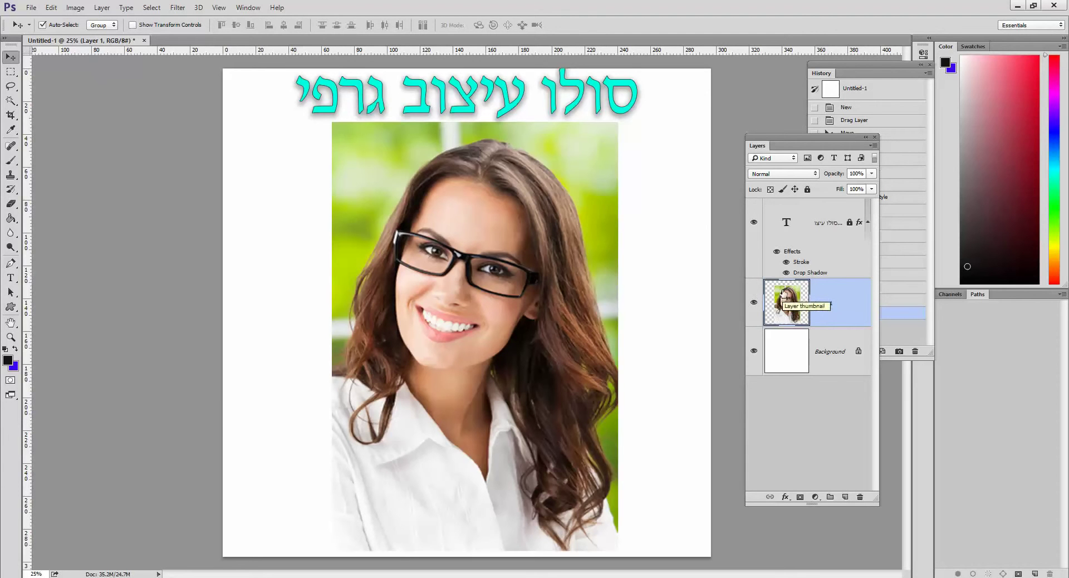
left_click_drag(783, 291, 844, 496)
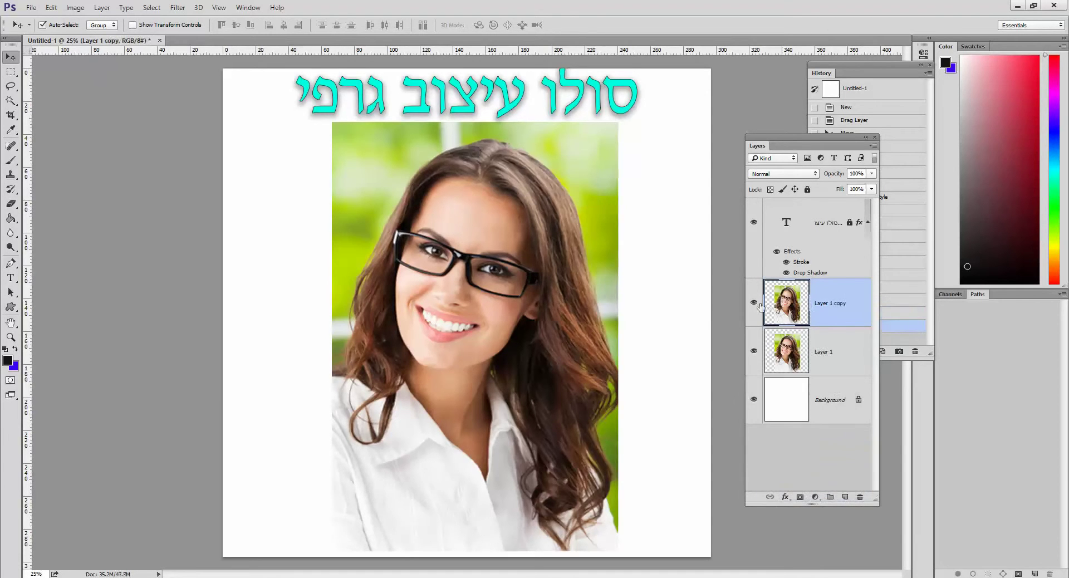
left_click_drag(529, 245, 476, 260)
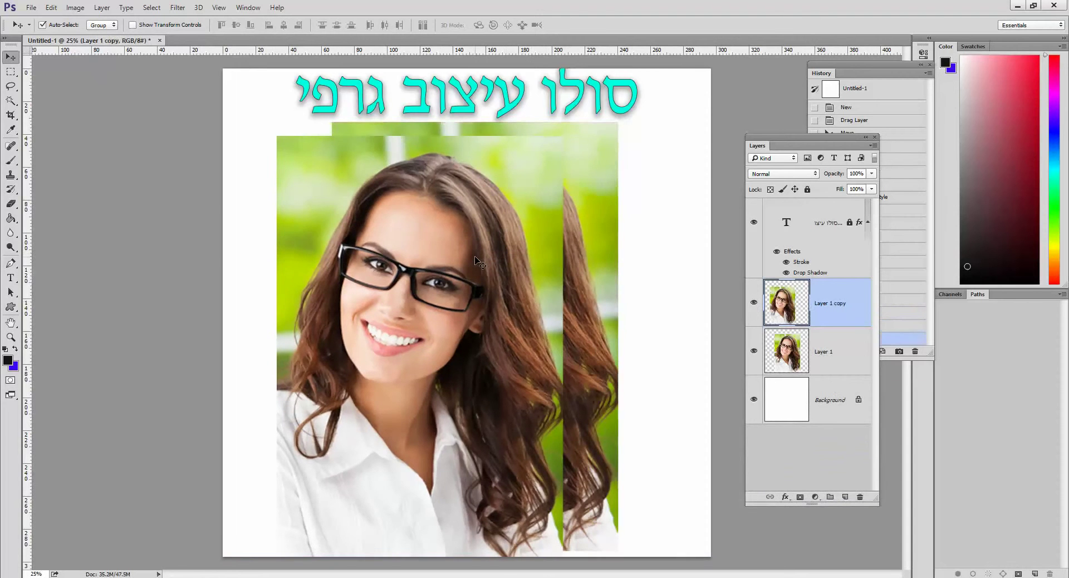
key("ctrl+z")
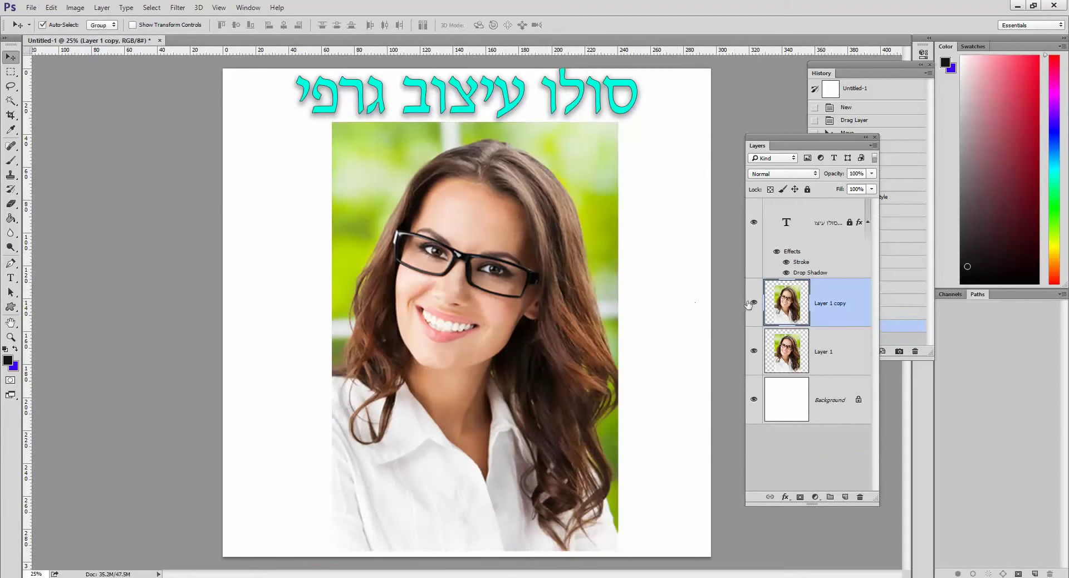
left_click(754, 303)
left_click_drag(819, 352, 818, 301)
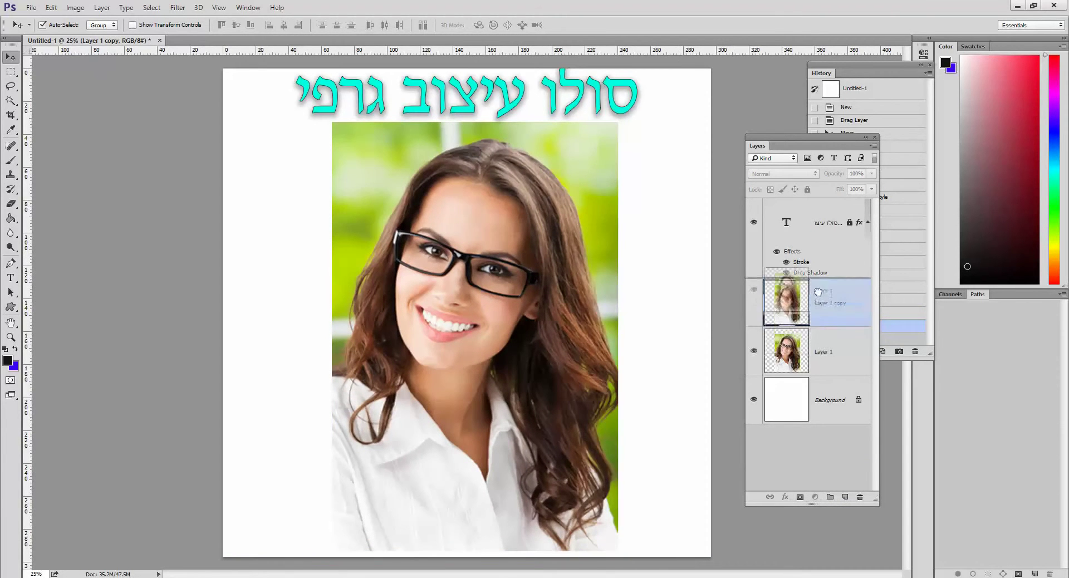
Step: Rename the hidden copy to 'המשוכפלת' and reselect Layer 1
double_click(822, 352)
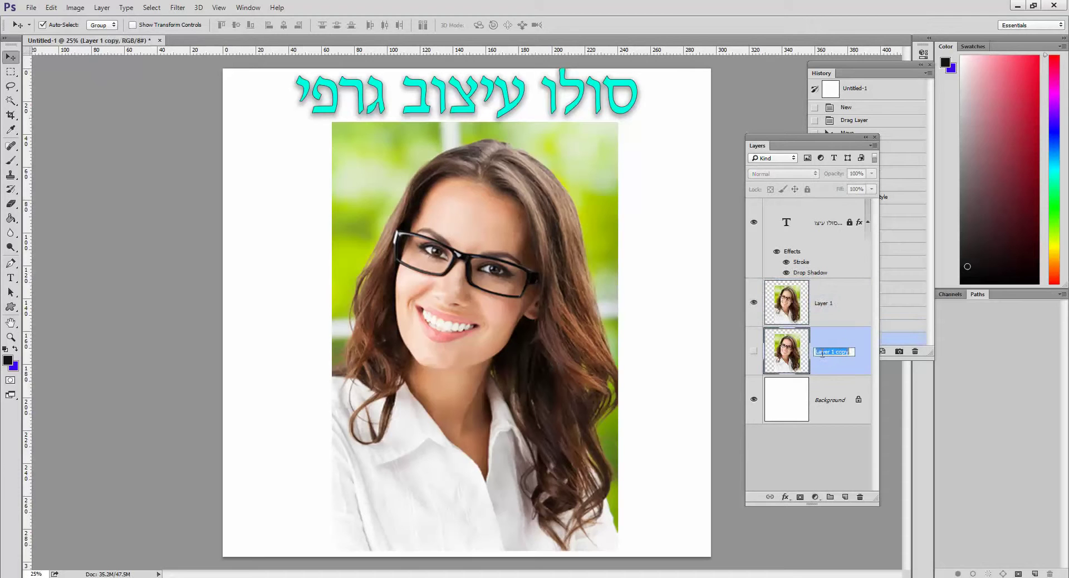
key("BackSpace")
type("חדש")
type(" המשוכפלת")
key("Return")
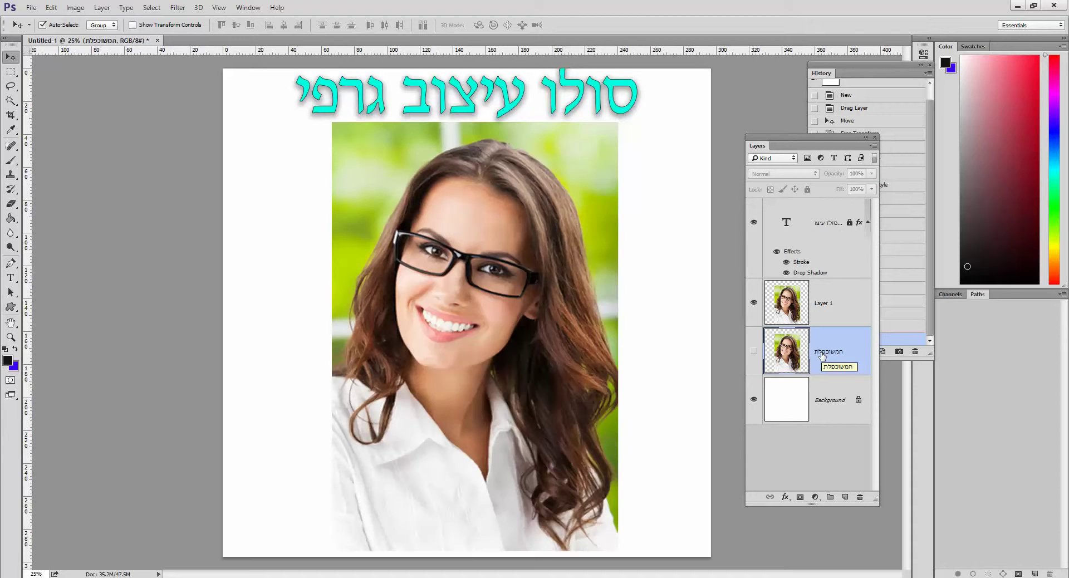
left_click(826, 308)
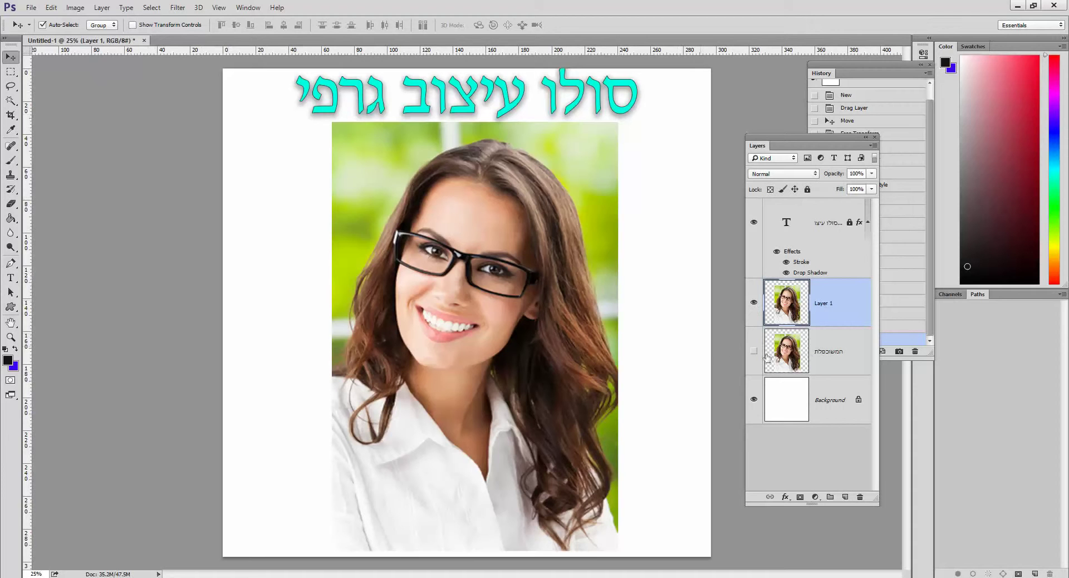
Step: Delete two vertical and two horizontal strips from Layer 1, then select the remaining tiles
left_click(11, 71)
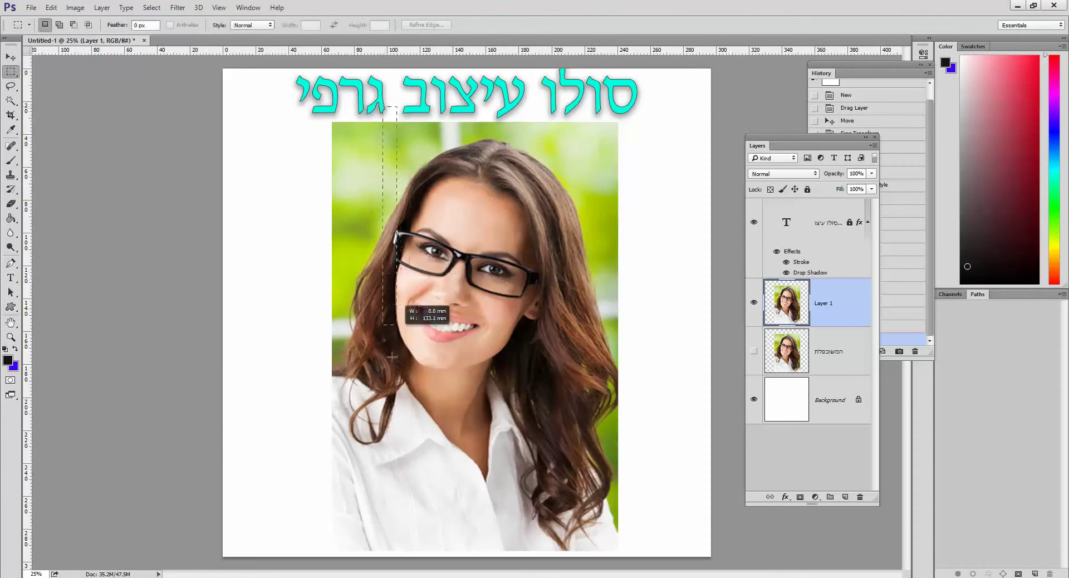
left_click_drag(381, 107, 404, 555)
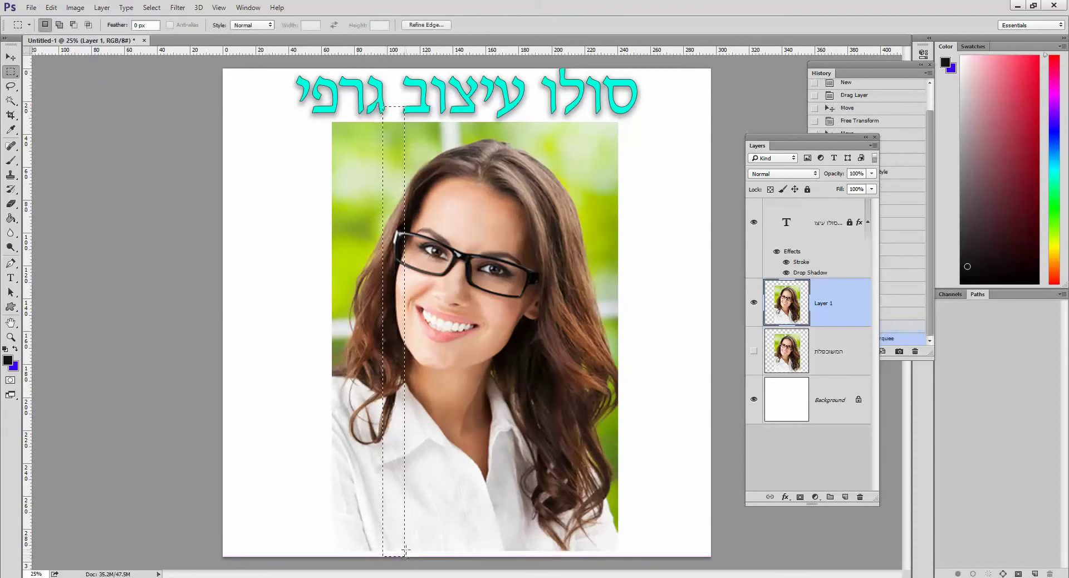
key("Delete")
left_click_drag(281, 437, 658, 464)
key("Delete")
left_click_drag(310, 241, 681, 265)
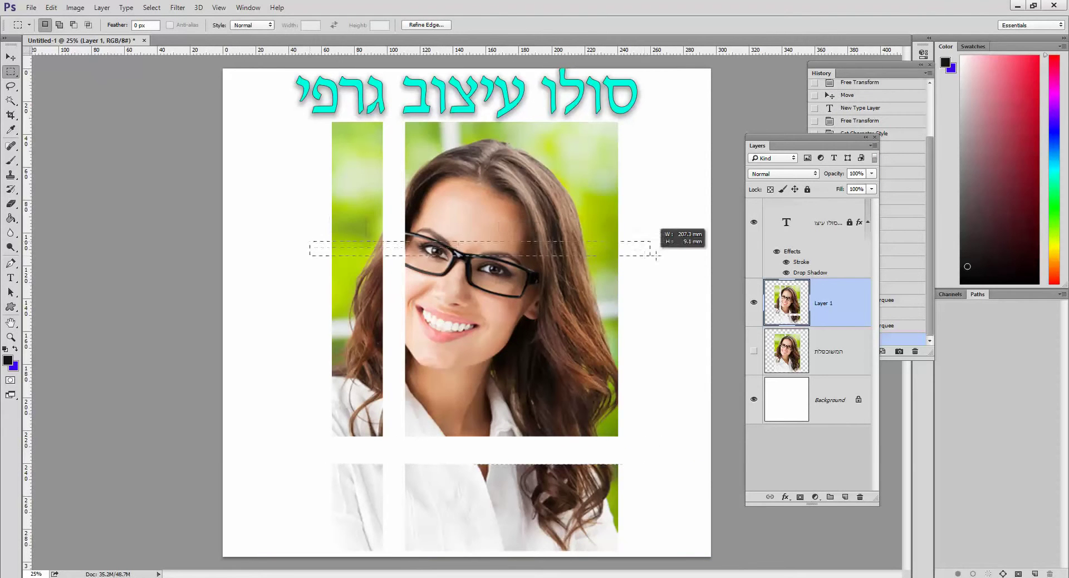
key("Delete")
left_click_drag(532, 96, 579, 554)
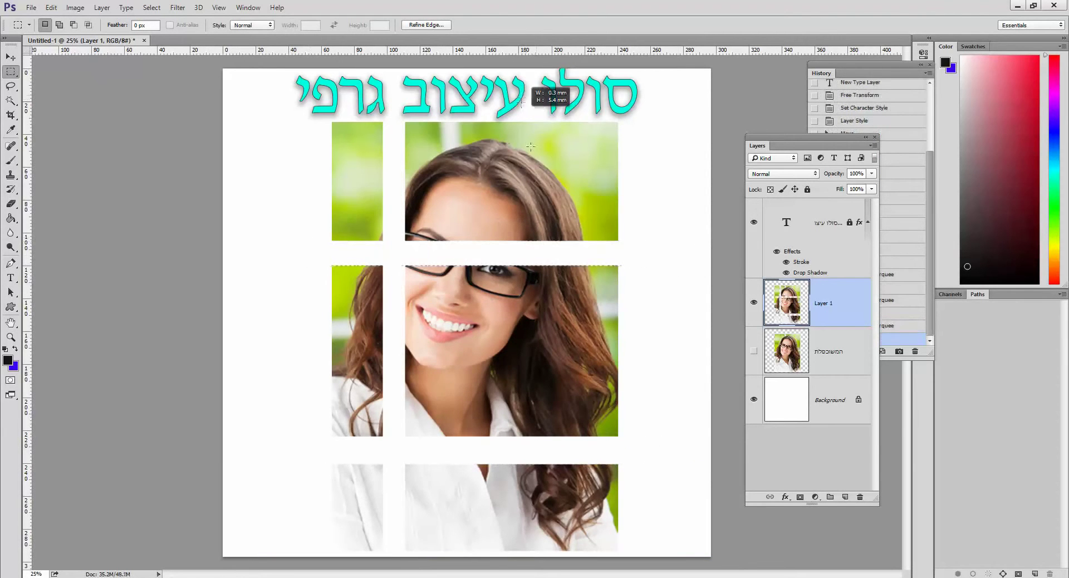
key("Delete")
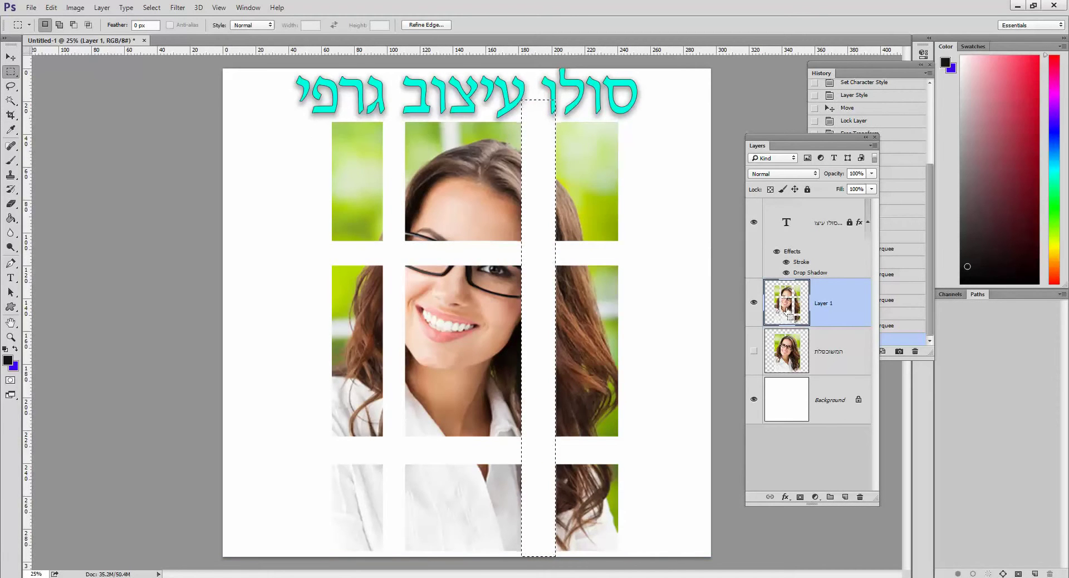
left_click(789, 315, "ctrl")
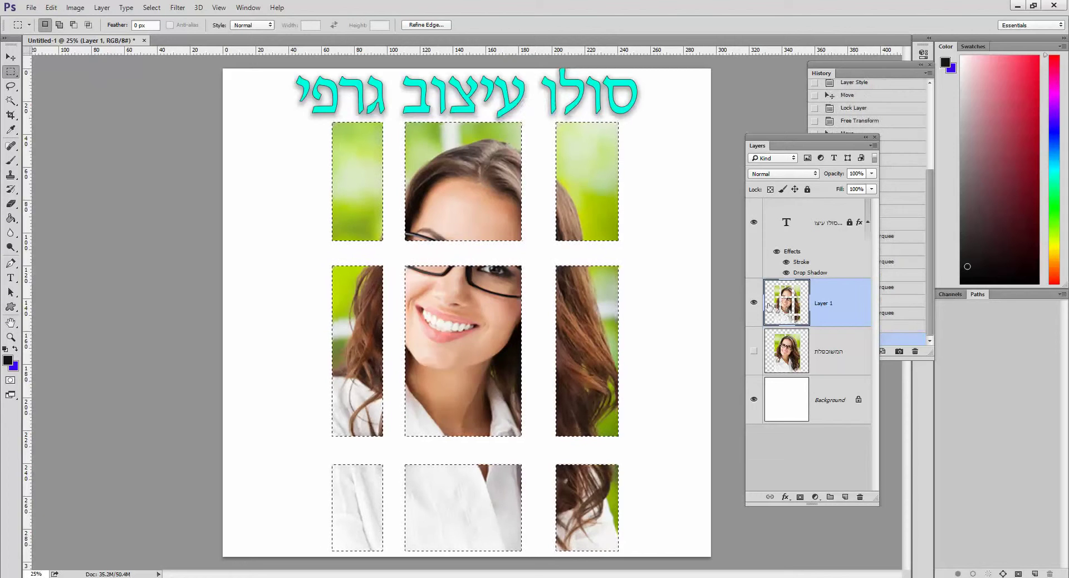
Step: Add a new empty layer above the portrait named 'הצללה'
left_click(845, 496)
double_click(824, 305)
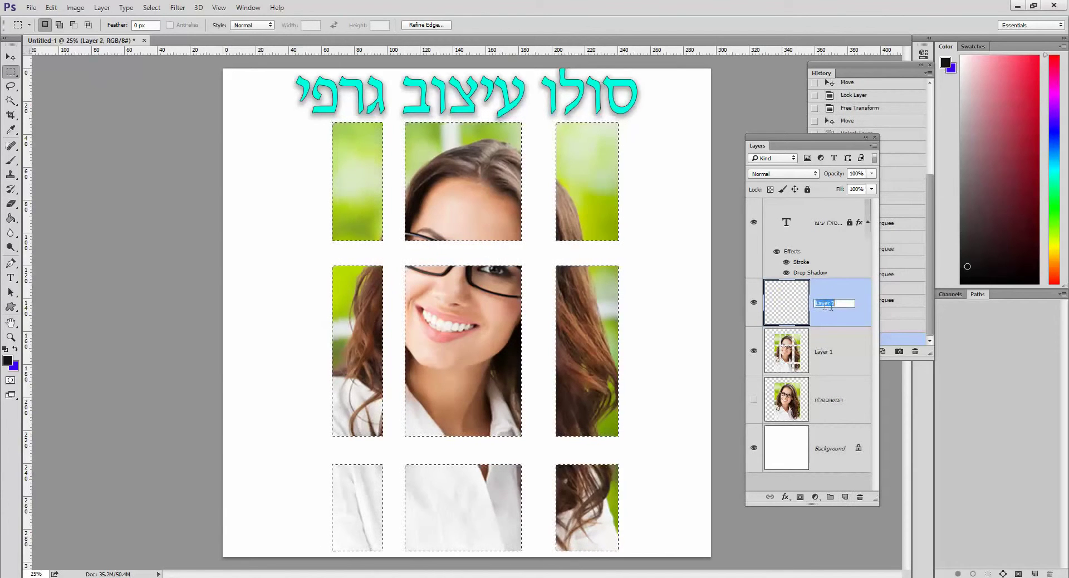
type("הצללה")
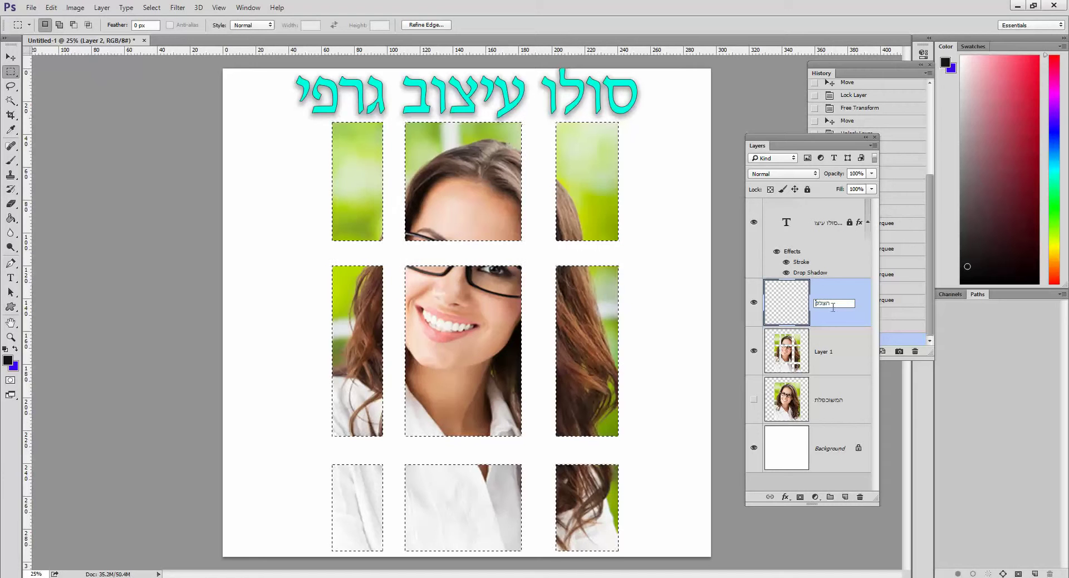
key("Return")
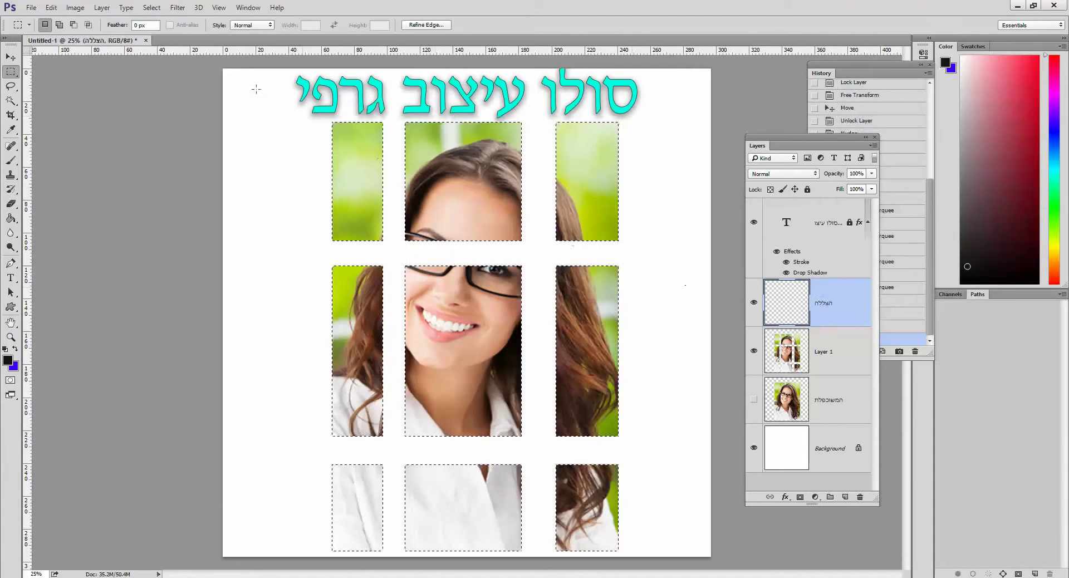
Step: Feather the tile selection by 45 pixels and move the History panel beside the canvas
left_click(152, 7)
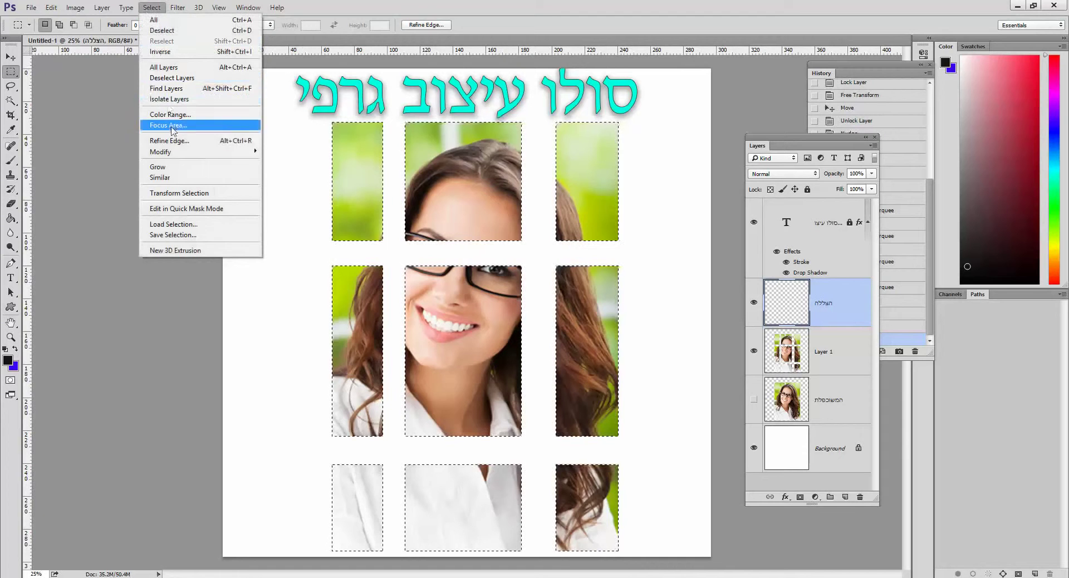
mouse_move(175, 152)
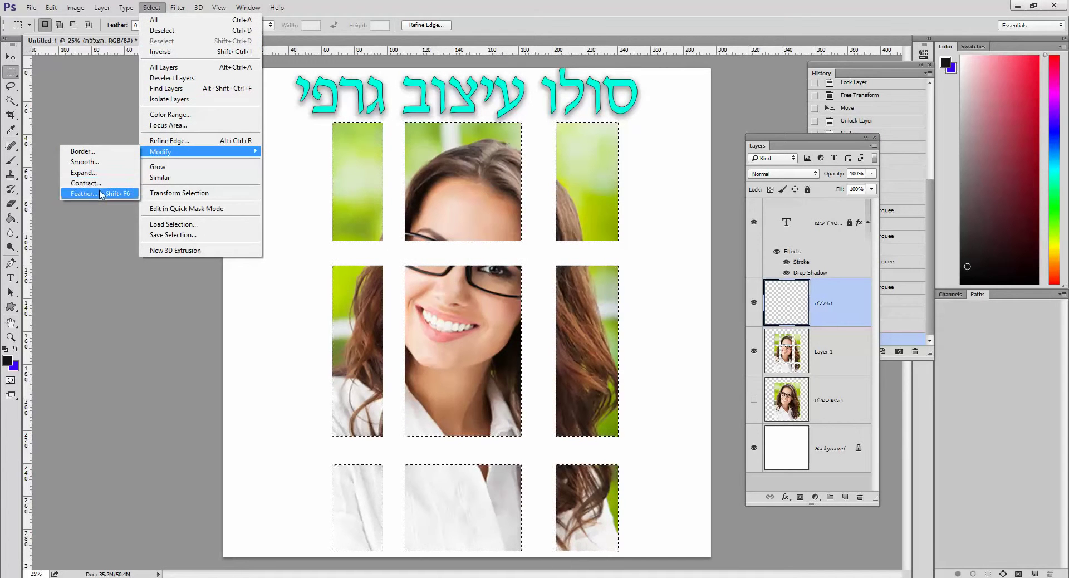
left_click(101, 193)
type("45")
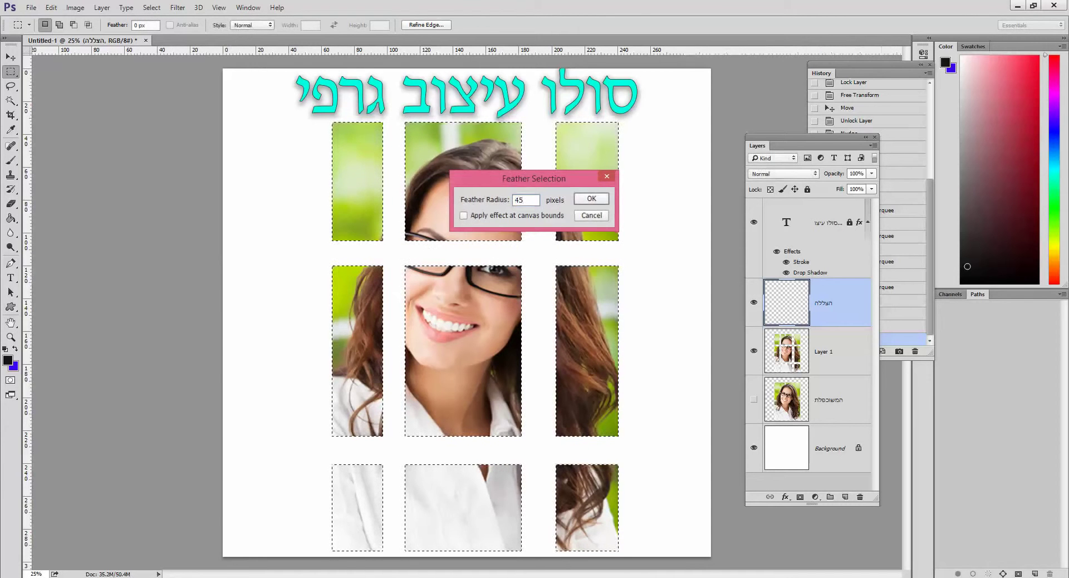
key("Return")
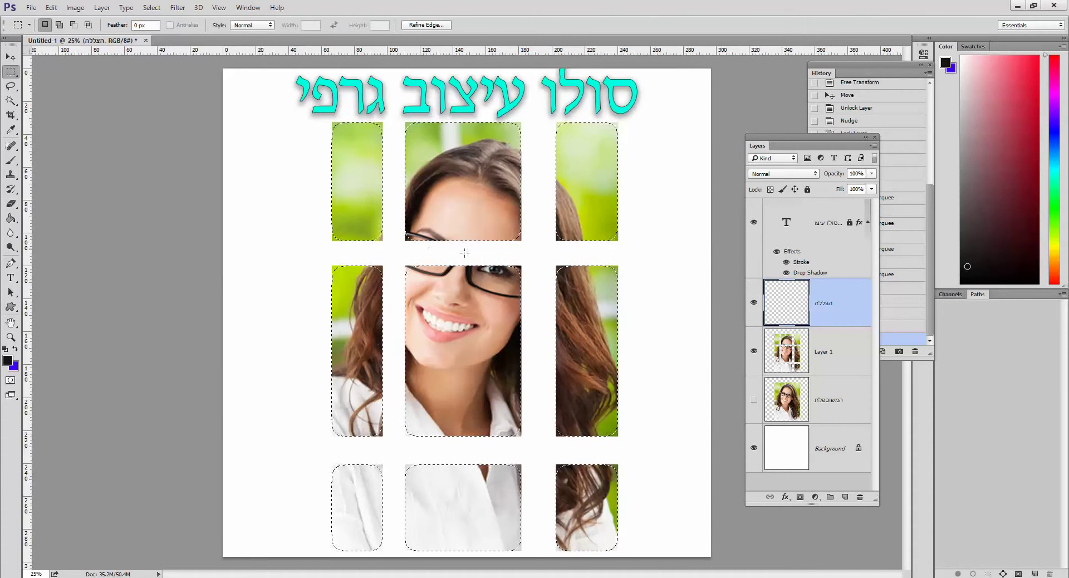
left_click(834, 76)
left_click_drag(863, 76, 119, 102)
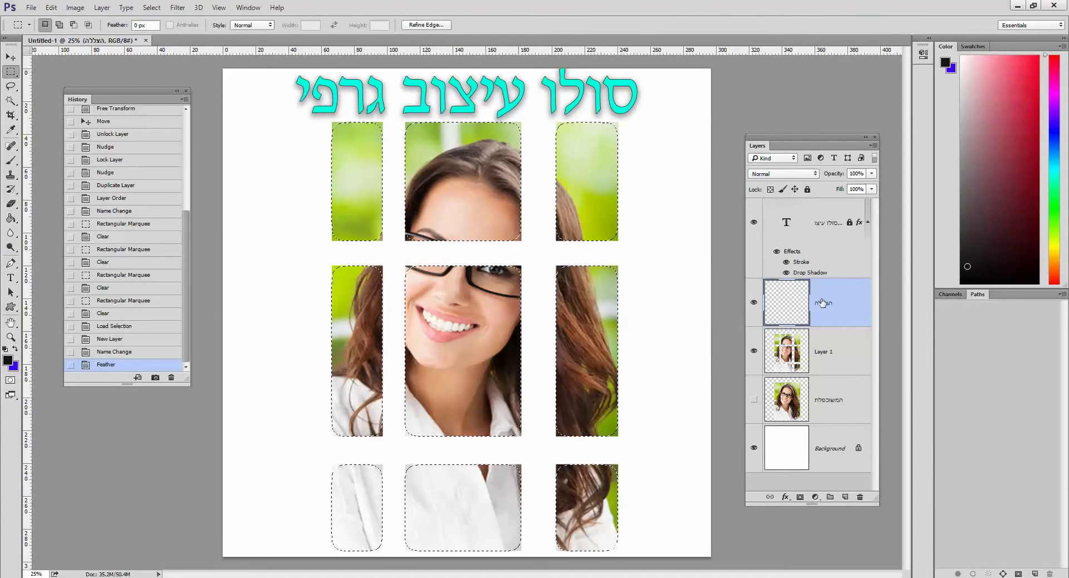
Step: Fill the feathered tile selection with black at Normal mode, 100% opacity
left_click(51, 7)
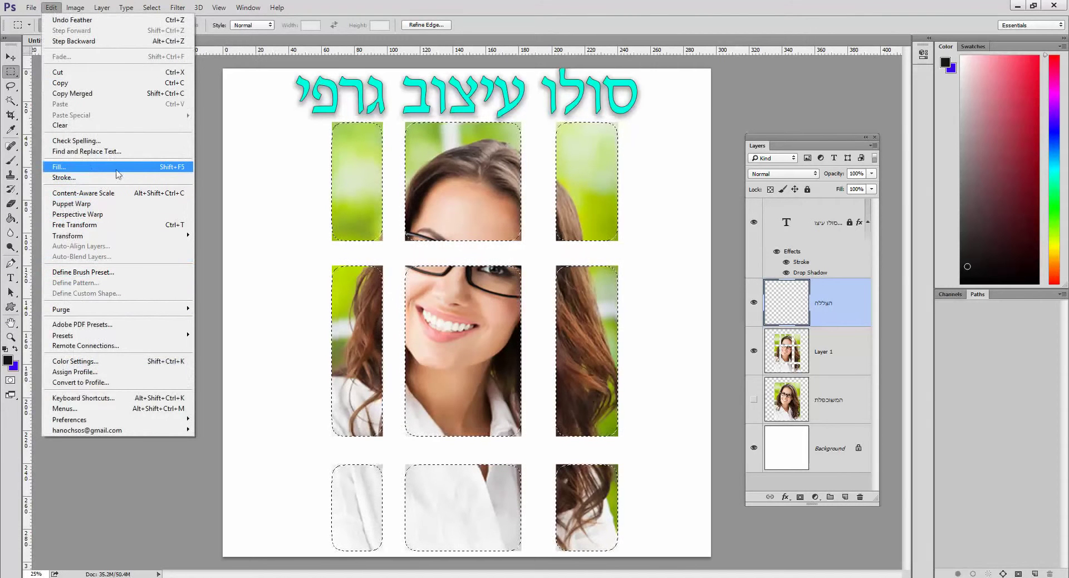
left_click(148, 167)
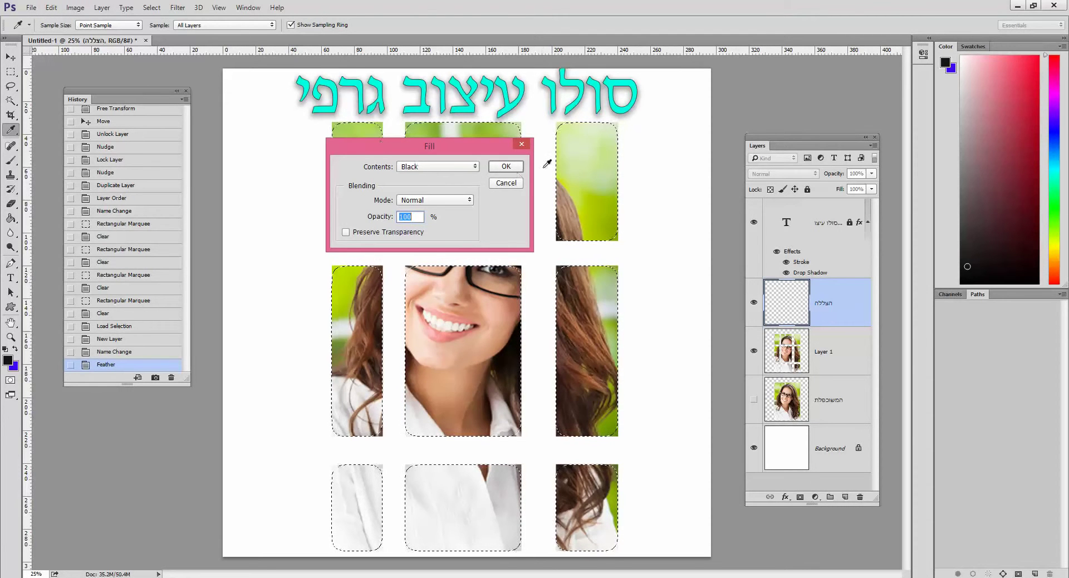
left_click(506, 166)
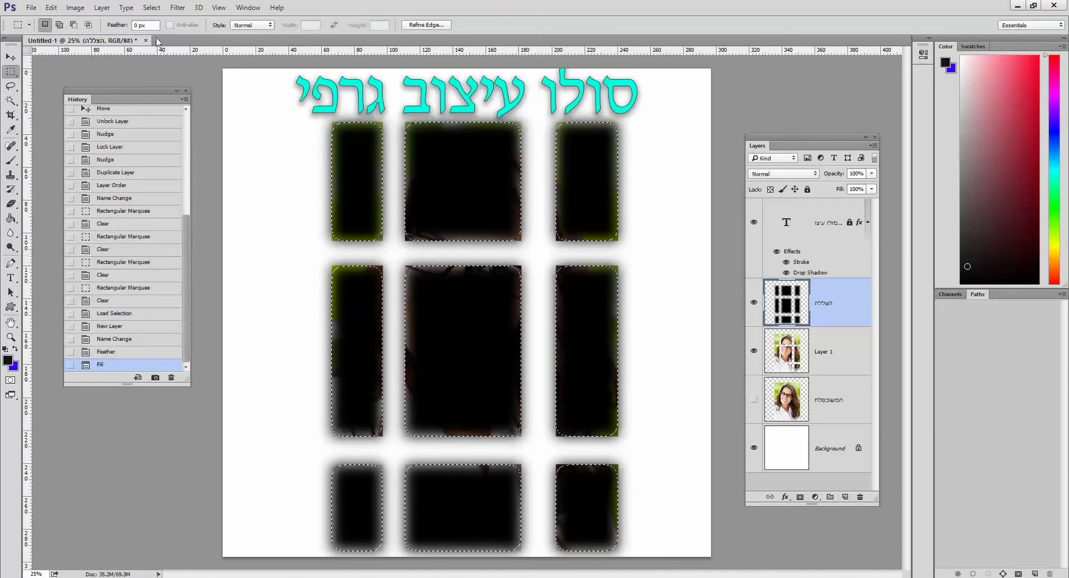
left_click(151, 8)
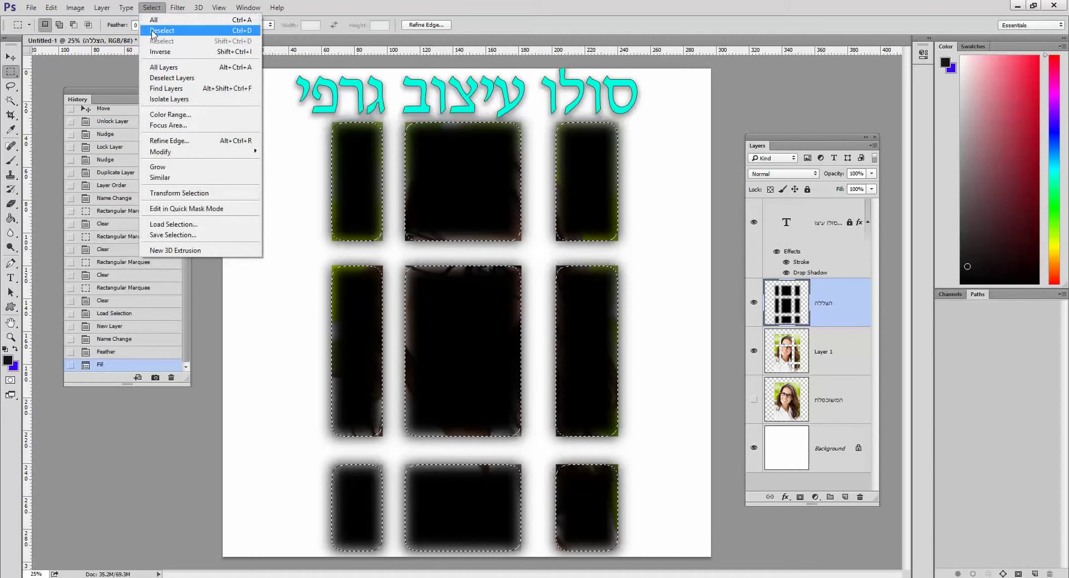
Step: Deselect and move Layer 1 above the הצללה layer
left_click(161, 30)
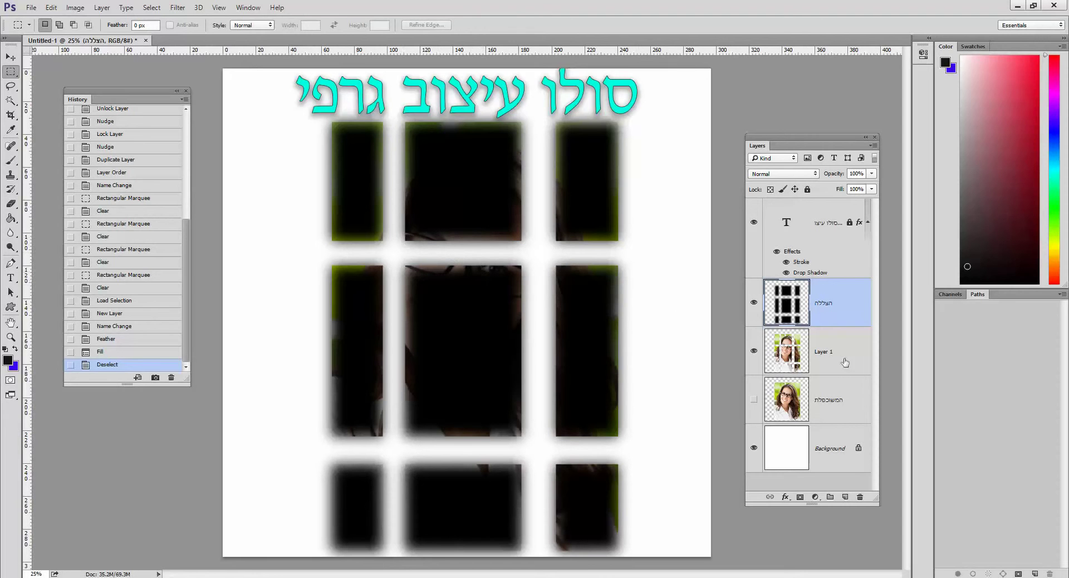
left_click_drag(841, 367, 836, 290)
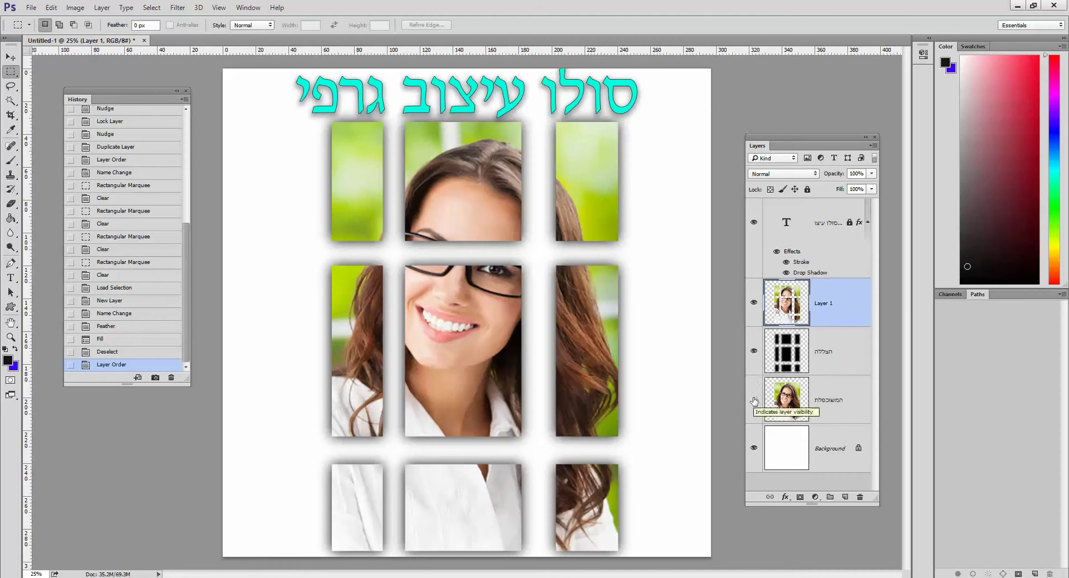
Step: Show the המשוכפלת layer, inspect the face up close, then make הצללה active
left_click(755, 400)
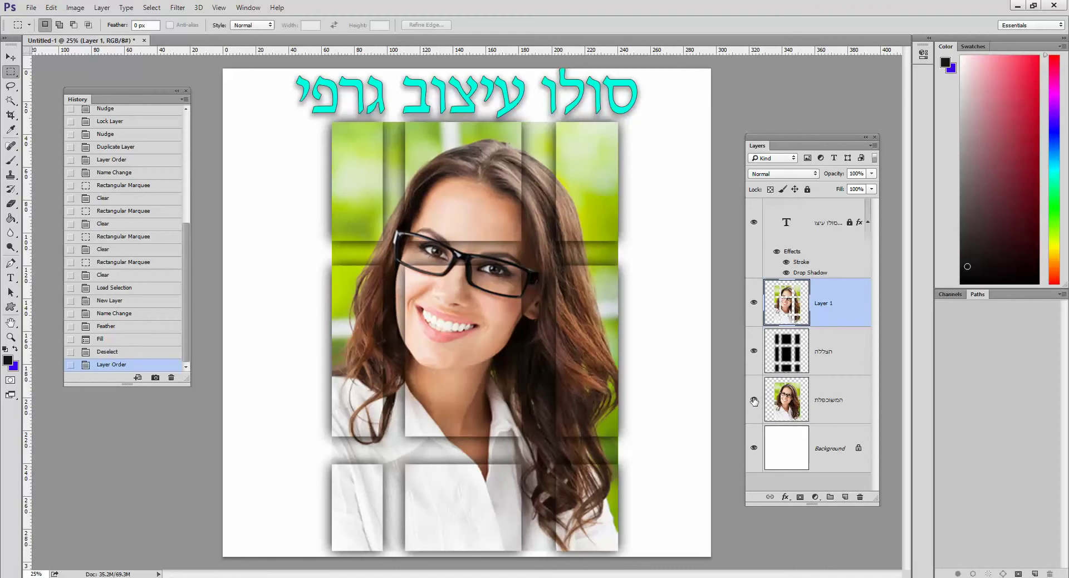
left_click(10, 336)
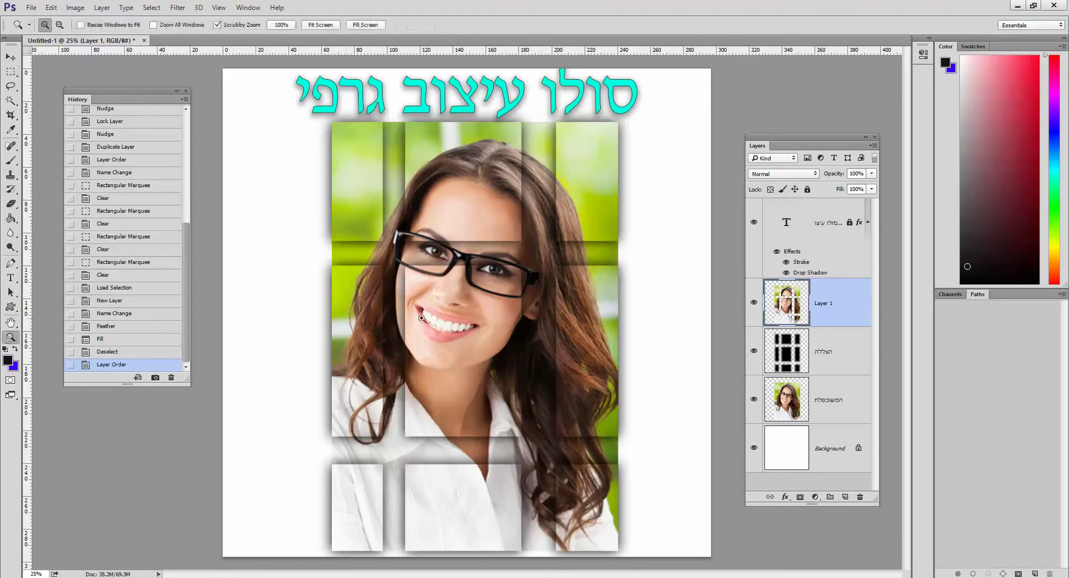
left_click(427, 317)
left_click(440, 315)
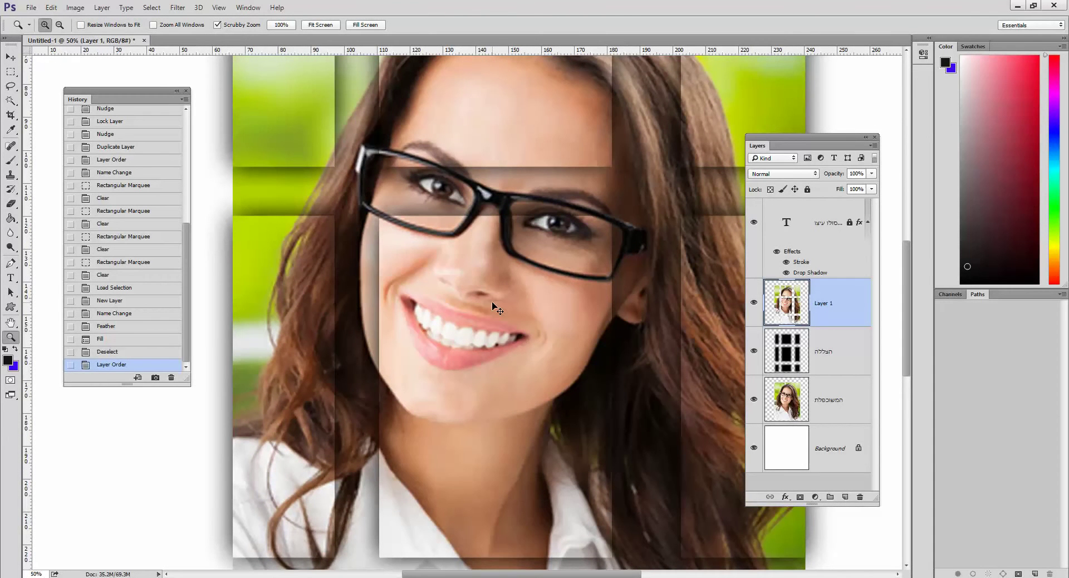
key("ctrl+0")
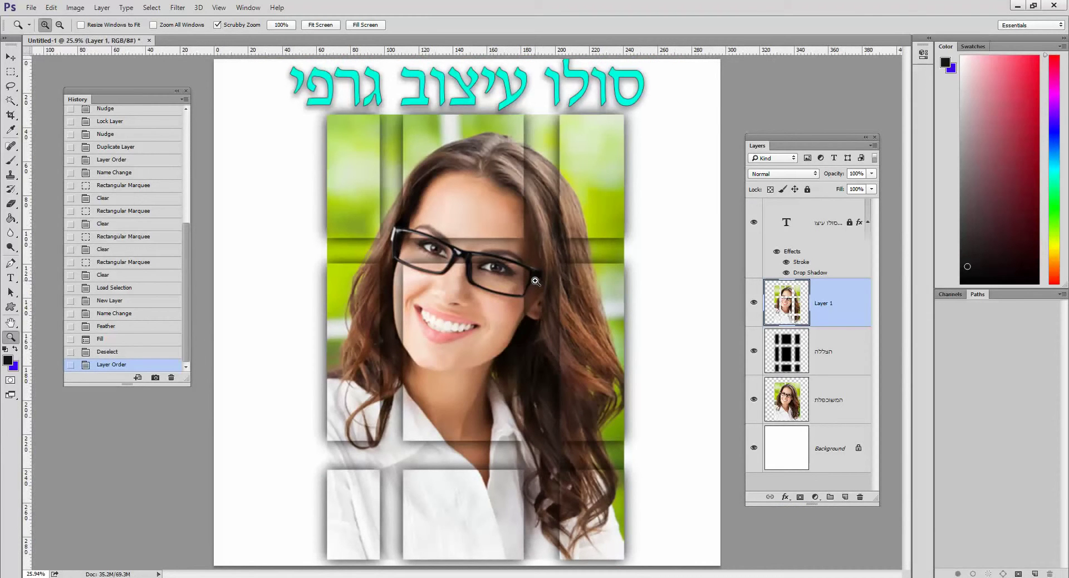
left_click(844, 353)
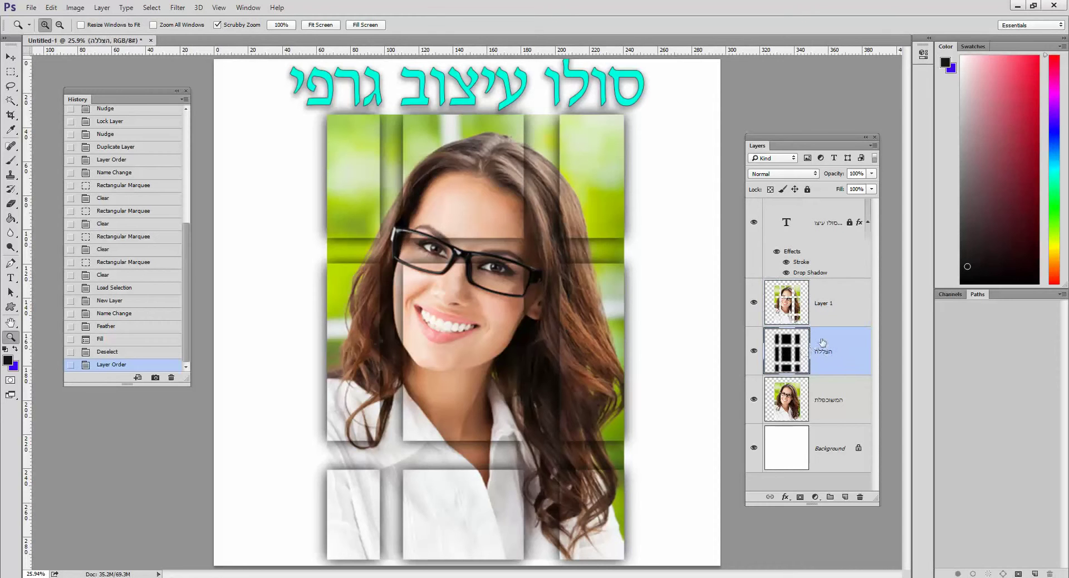
Step: Duplicate the הצללה layer to darken the tile shadows
left_click_drag(823, 342, 848, 485)
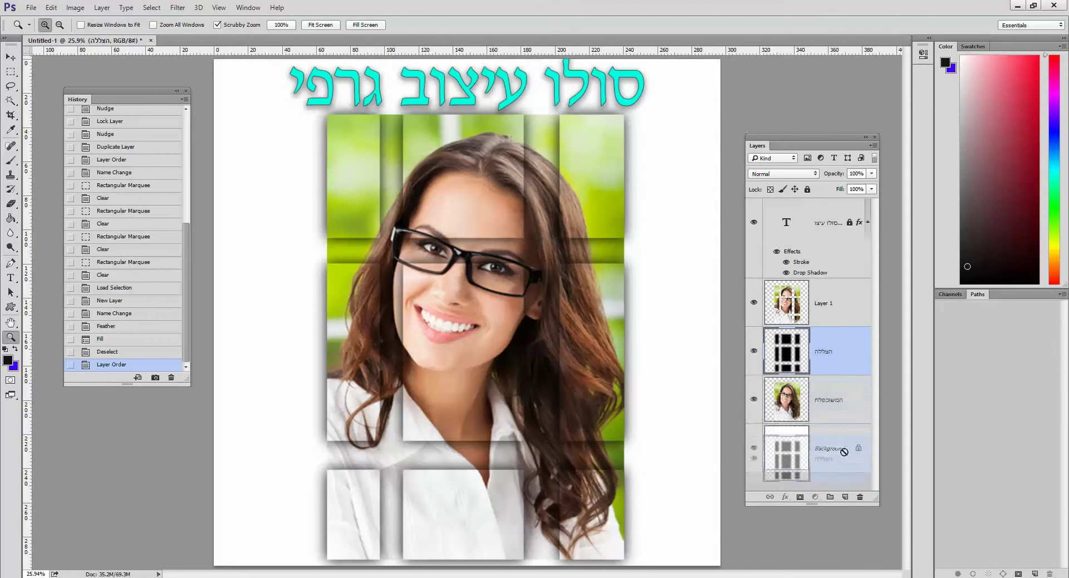
left_click_drag(848, 486, 845, 497)
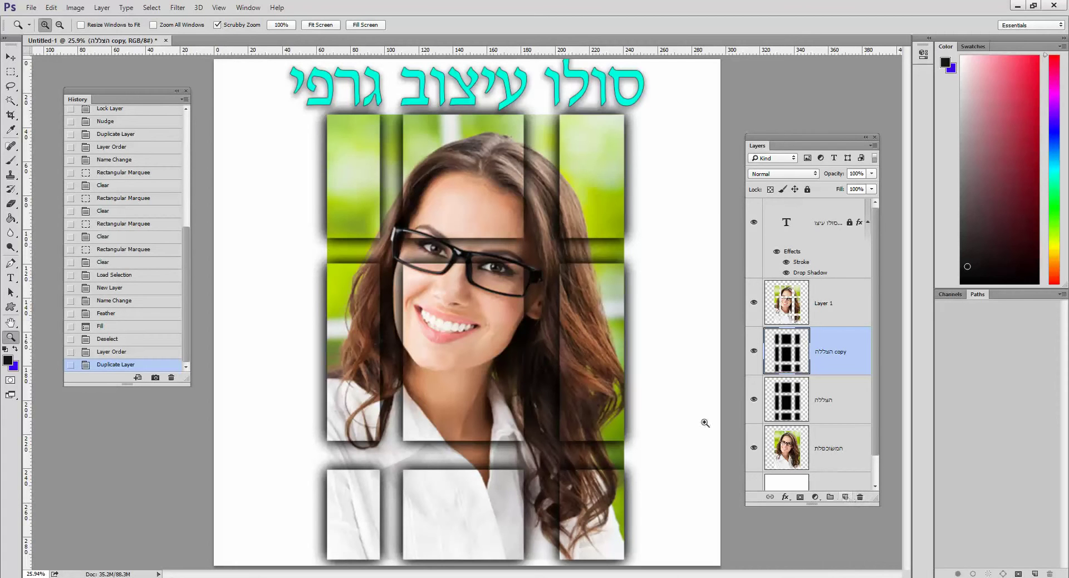
Step: Crop the canvas tightly around the tiled portrait grid and fit it on screen
left_click(10, 115)
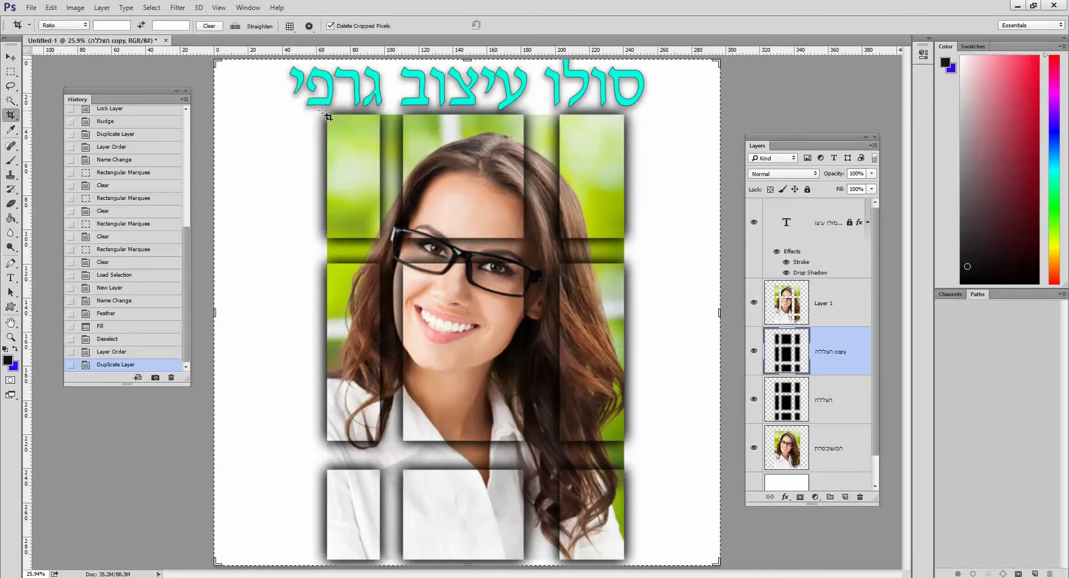
mouse_move(326, 115)
left_mouse_down()
mouse_move(636, 557)
mouse_move(623, 555)
left_mouse_up()
key("Return")
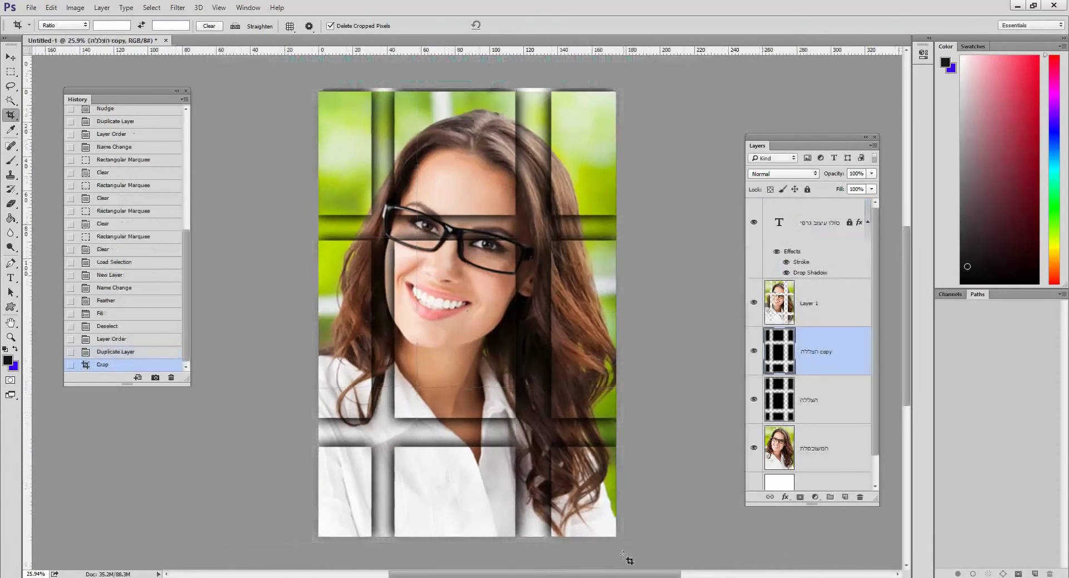
key("ctrl")
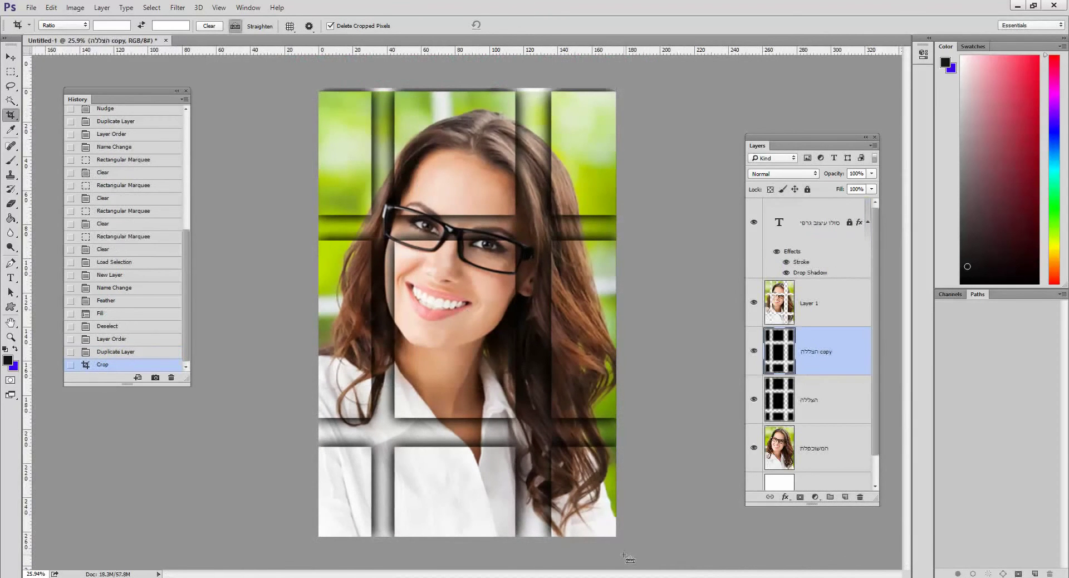
key("ctrl+0")
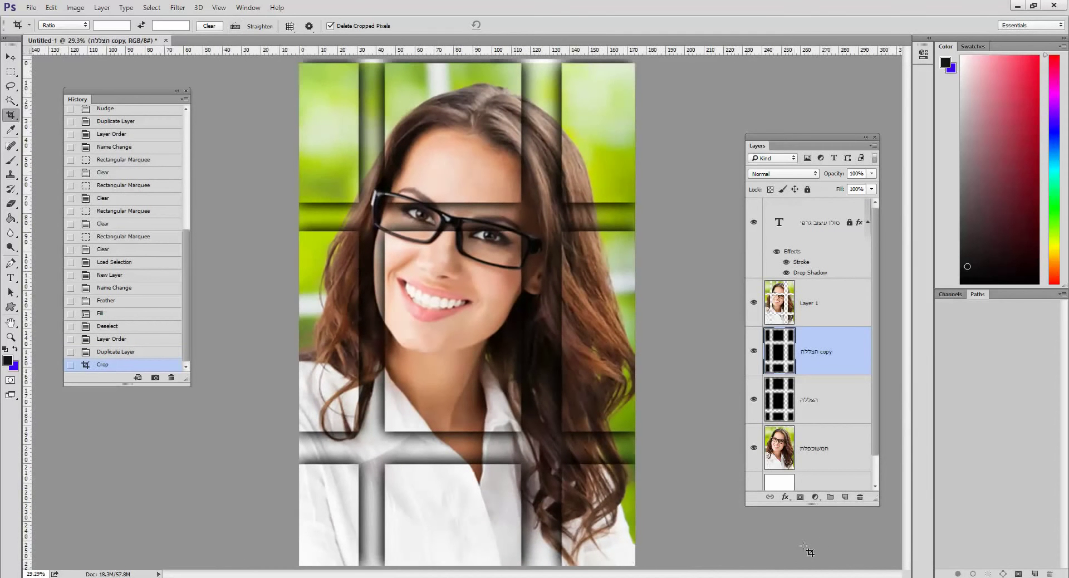
Step: Add a new Layer 2 at the top of the stack and select the whole canvas
left_click(844, 497)
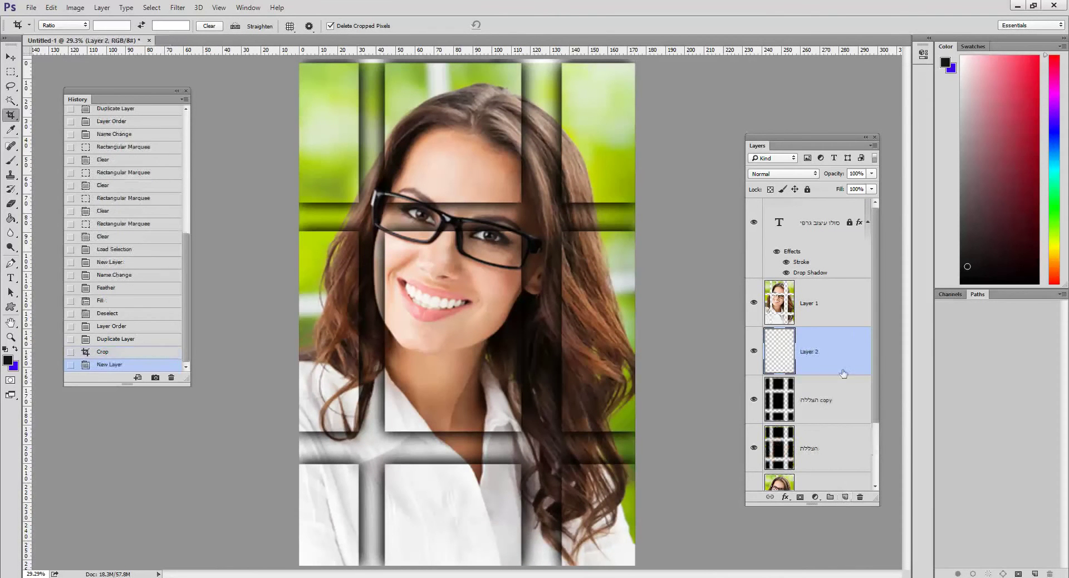
left_click_drag(832, 356, 826, 212)
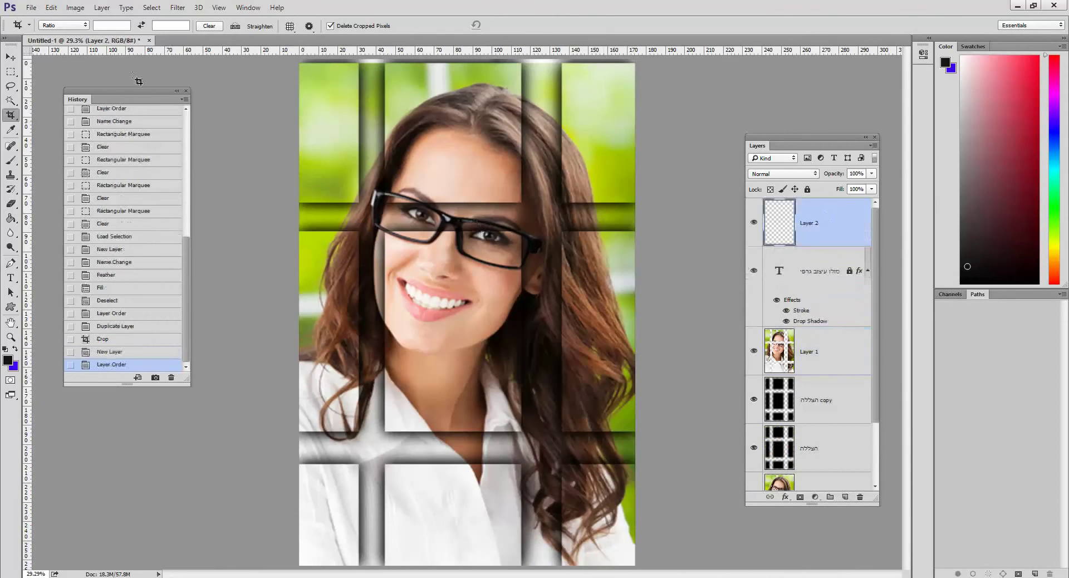
left_click(11, 71)
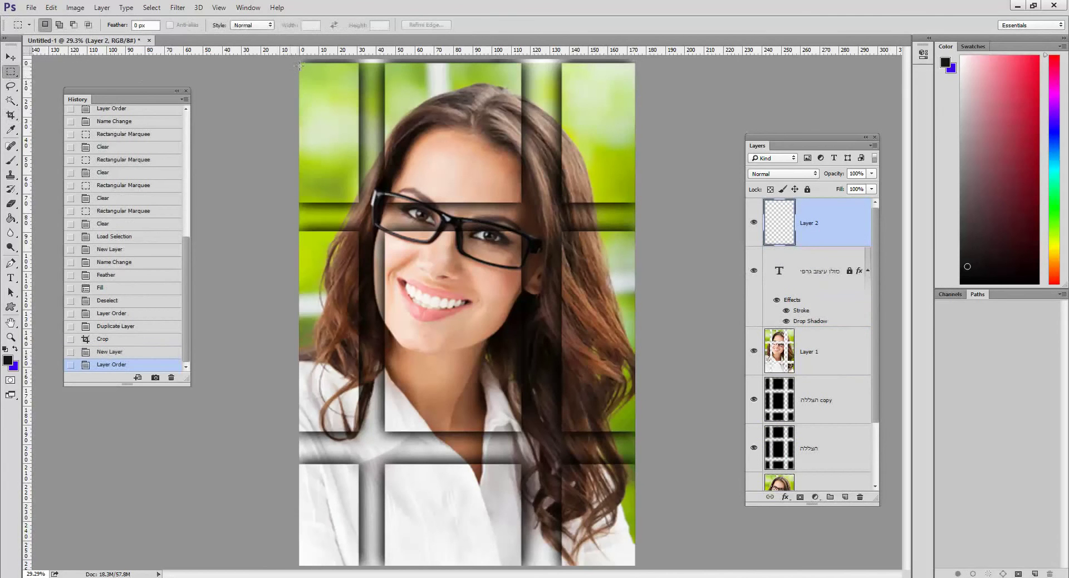
mouse_move(300, 66)
left_mouse_down()
mouse_move(616, 565)
mouse_move(635, 565)
left_mouse_up()
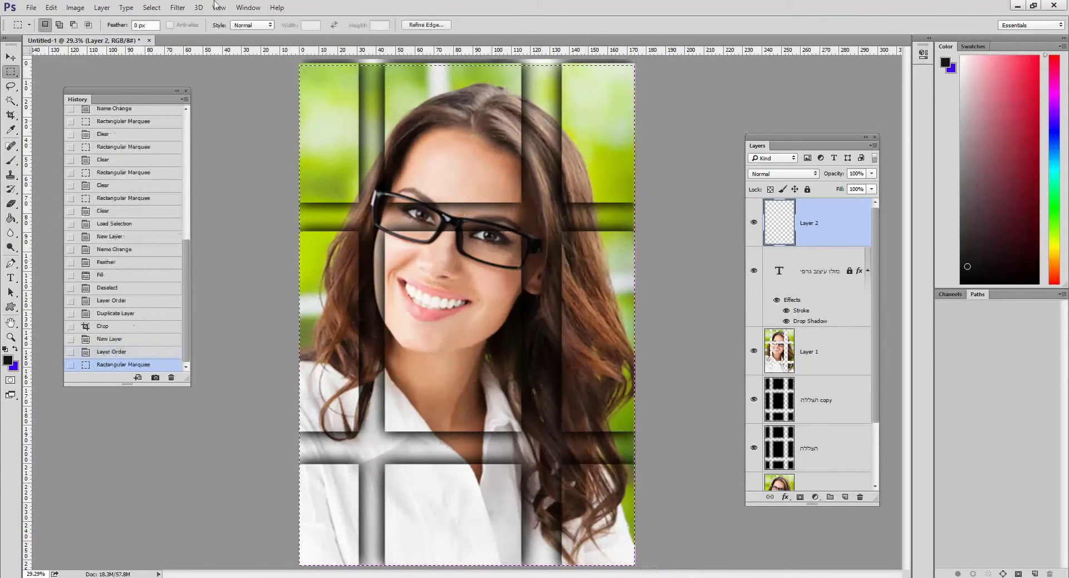
Step: Apply a trial 100 px black border stroke, then undo it
left_click(50, 7)
left_click(64, 177)
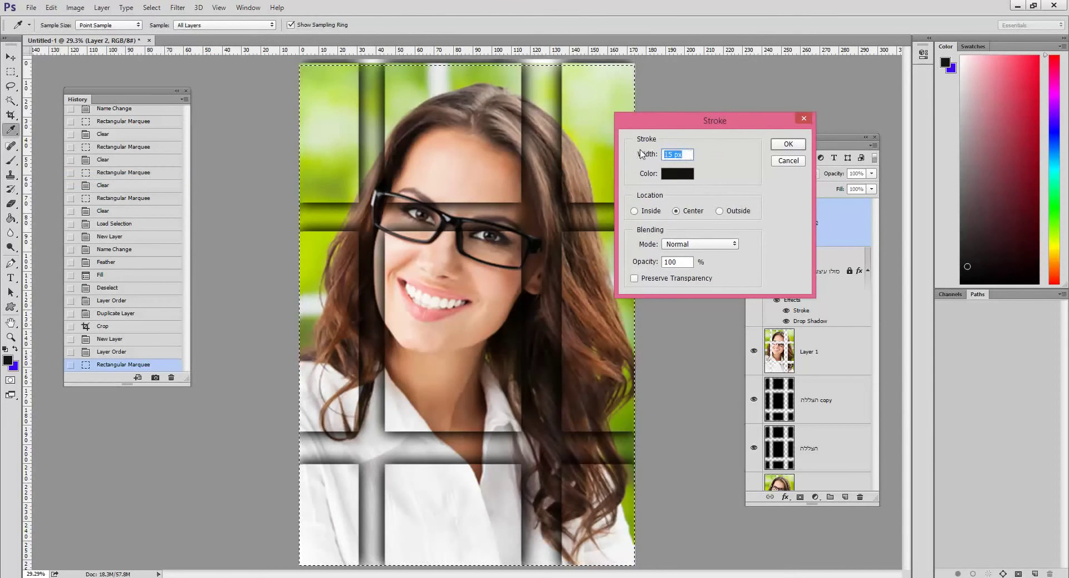
type("100")
key("Return")
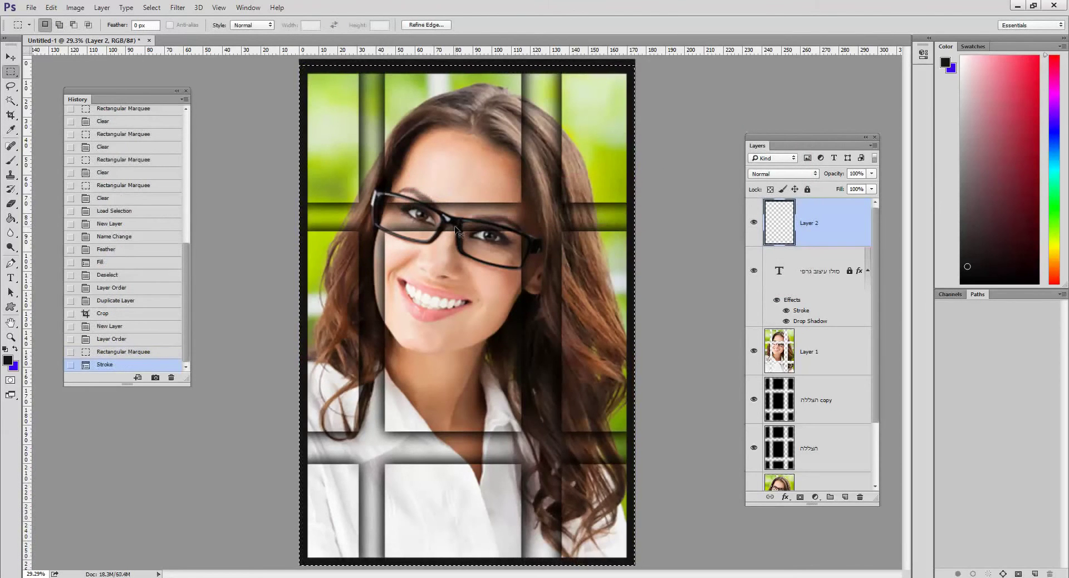
key("ctrl+d")
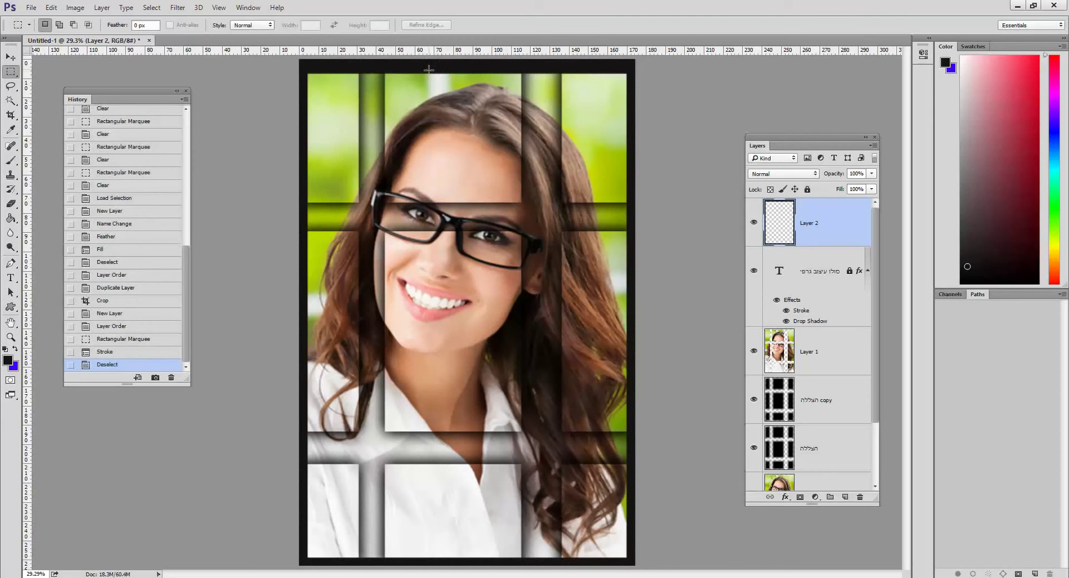
key("ctrl+z")
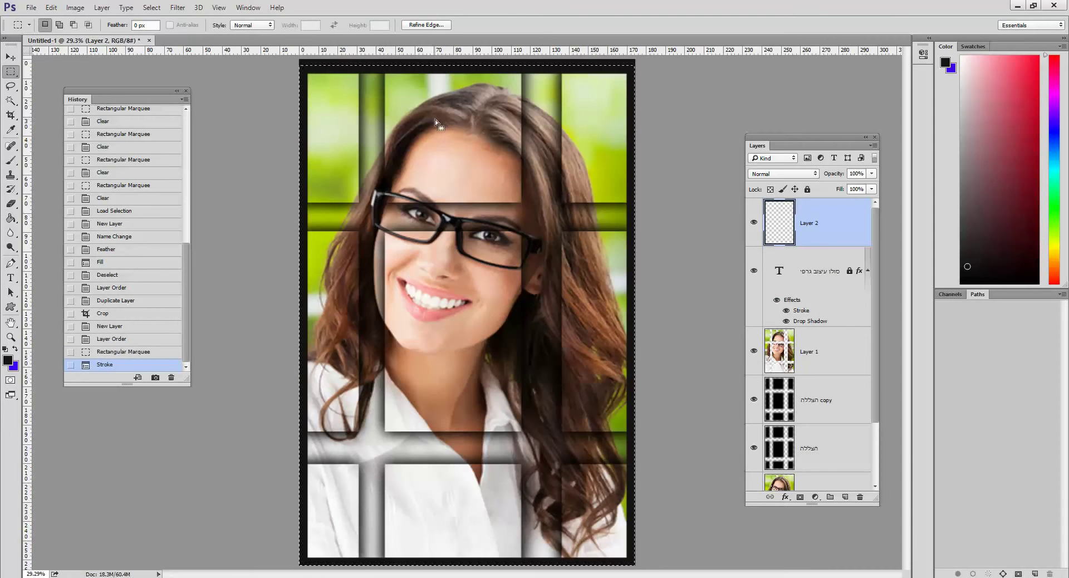
key("ctrl+alt+z")
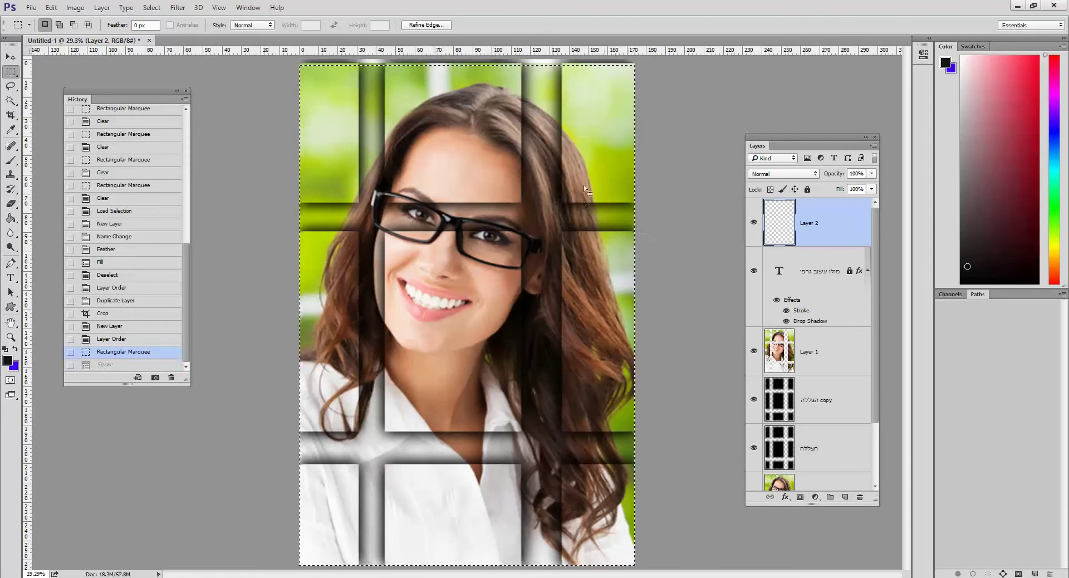
Step: Stroke the selection on Layer 2 with a white (ffffff) border
left_click(51, 7)
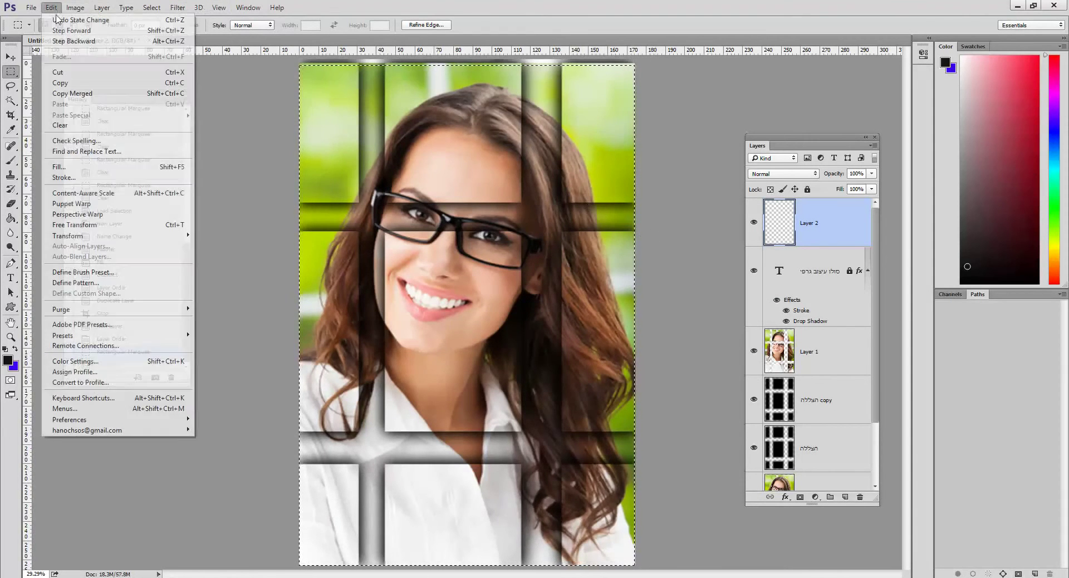
left_click(59, 178)
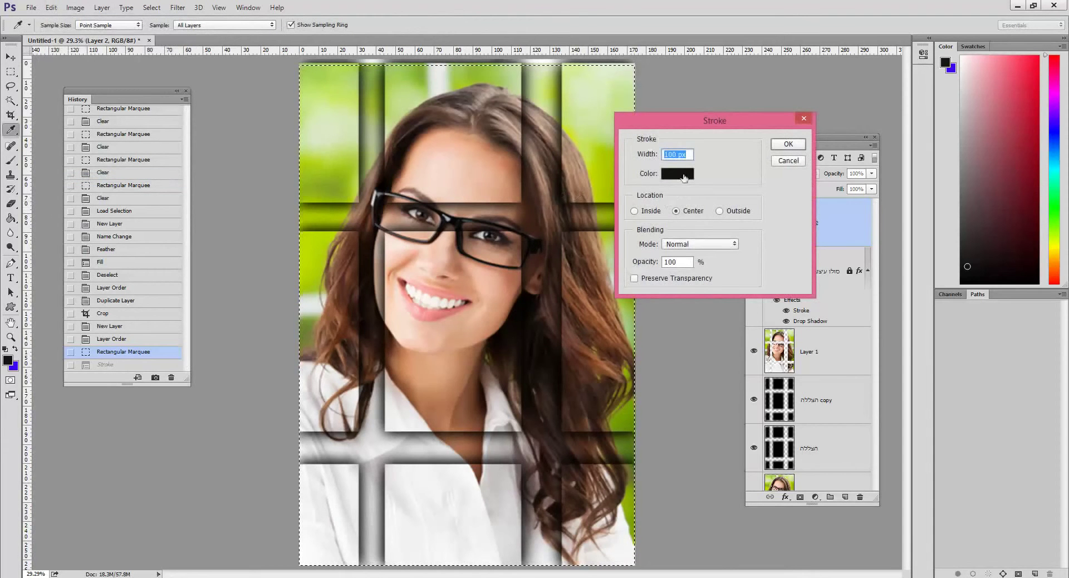
left_click(684, 177)
type("ffffff")
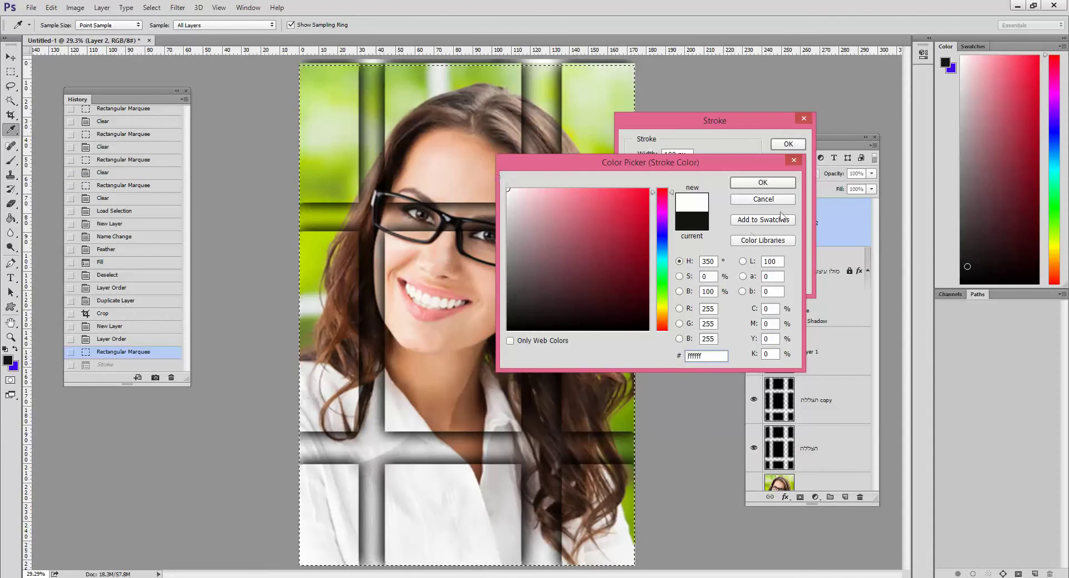
left_click(763, 182)
left_click(786, 145)
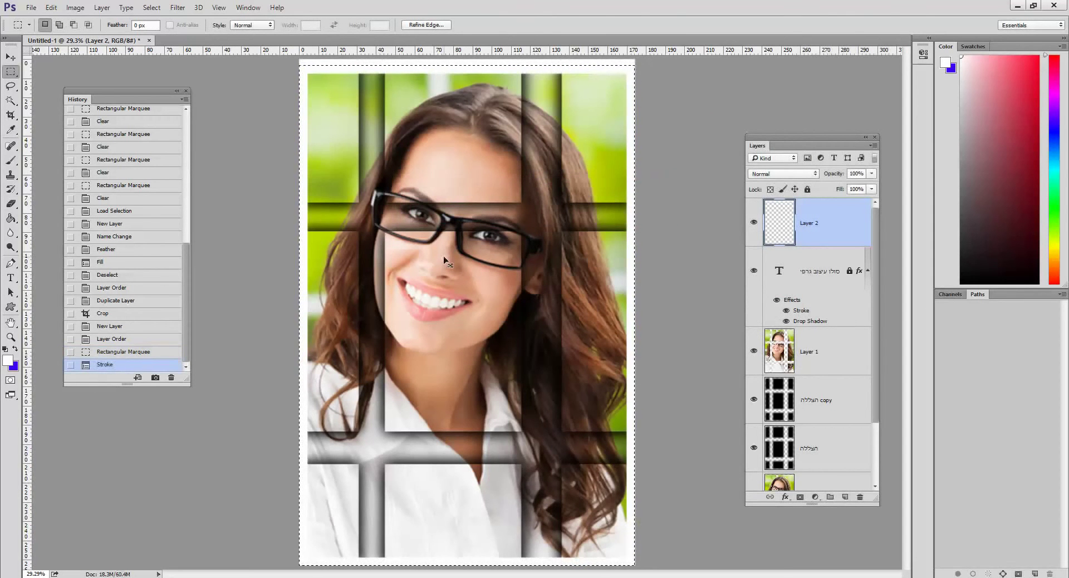
Step: Delete Layer 2 with its white border and clear the selection
key("ctrl+d")
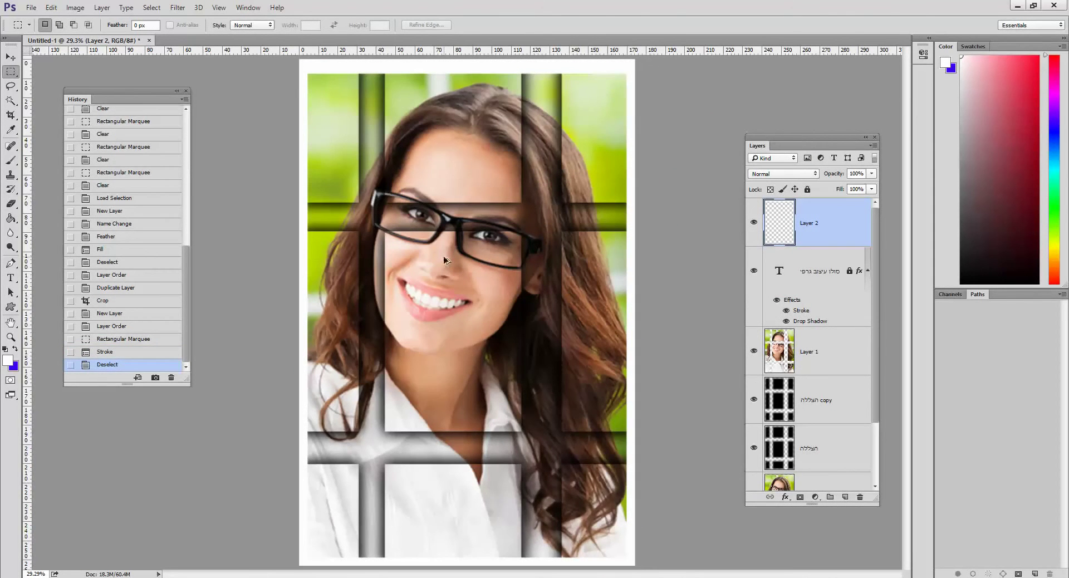
key("ctrl+z")
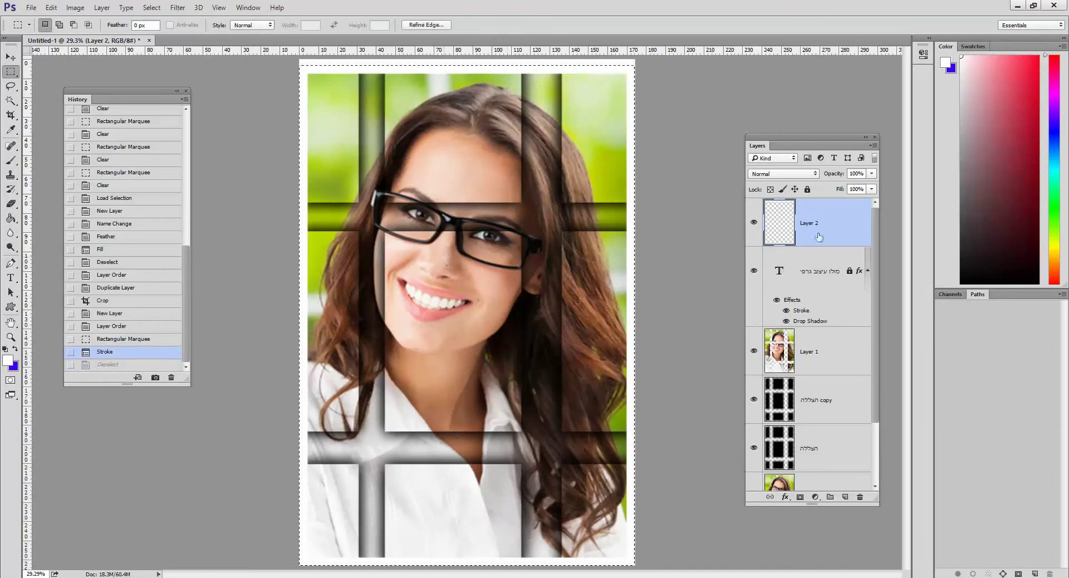
mouse_move(817, 231)
left_mouse_down()
mouse_move(837, 429)
mouse_move(859, 496)
left_mouse_up()
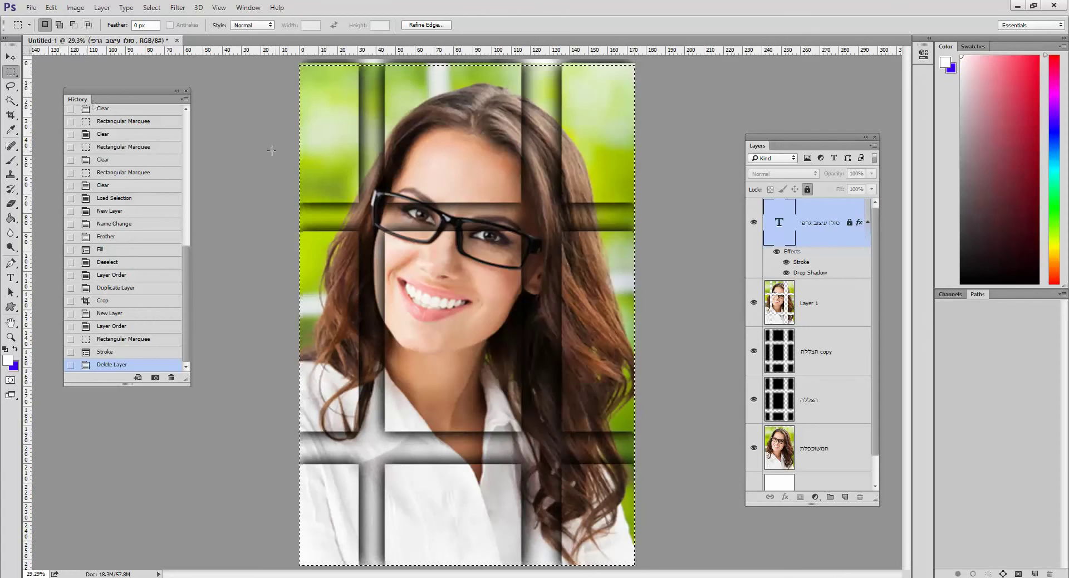
left_click(595, 307)
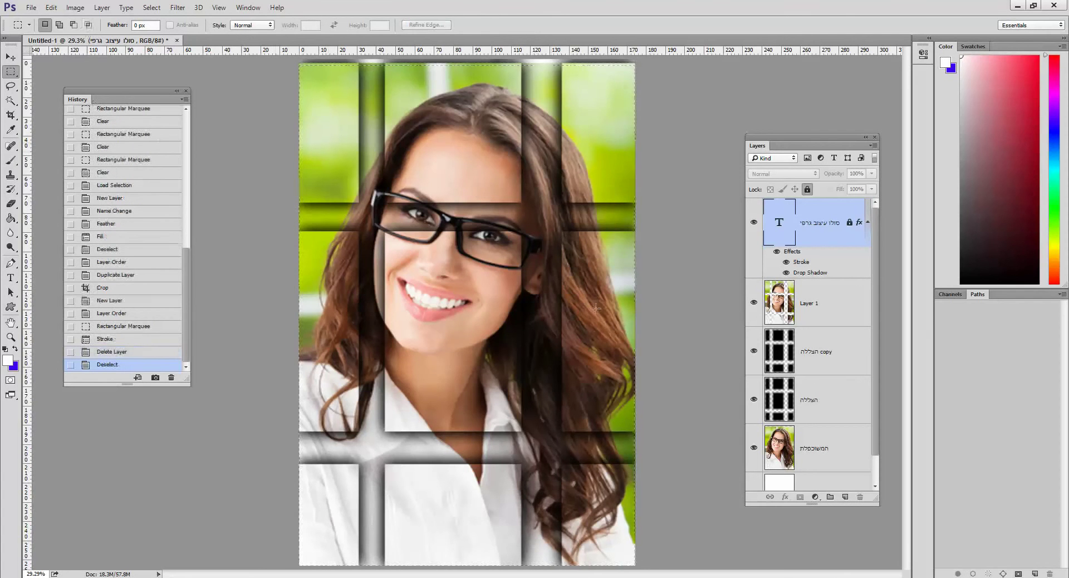
Step: Add a new Layer 2 above the title, fill the entire canvas with White, then deselect
left_click(844, 496)
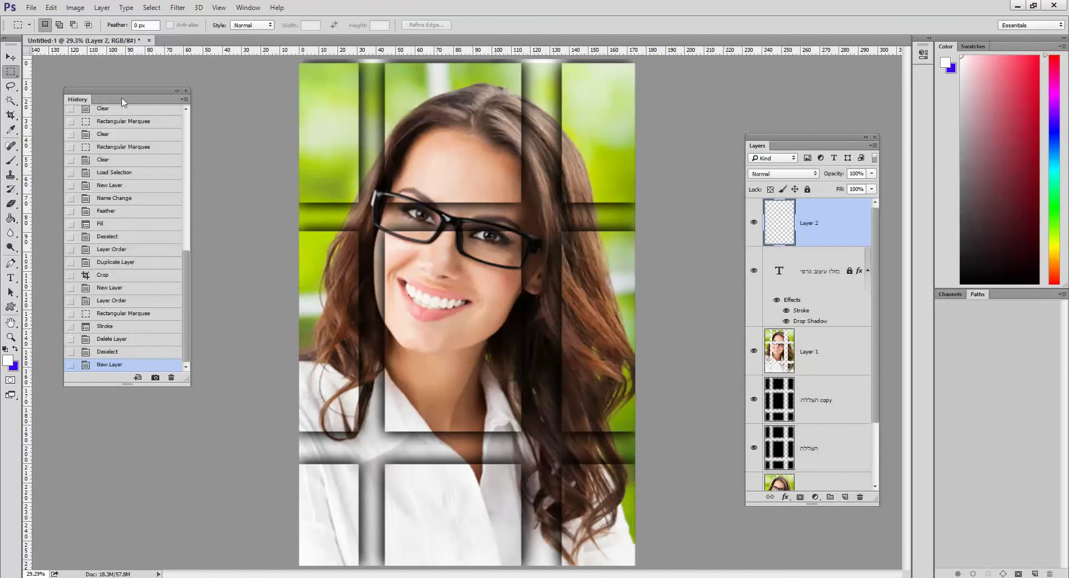
key("ctrl+a")
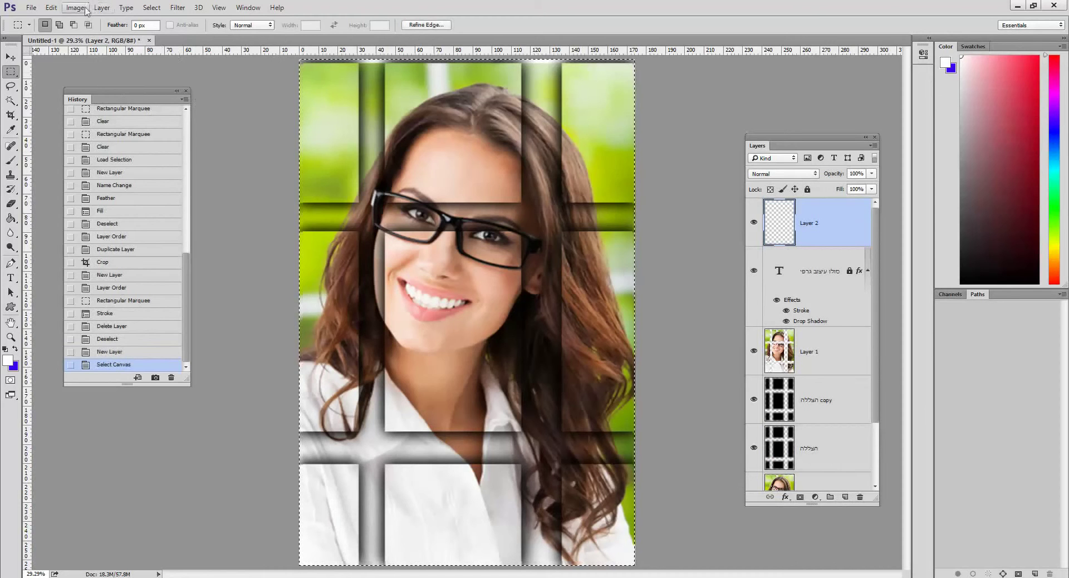
left_click(51, 7)
left_click(111, 165)
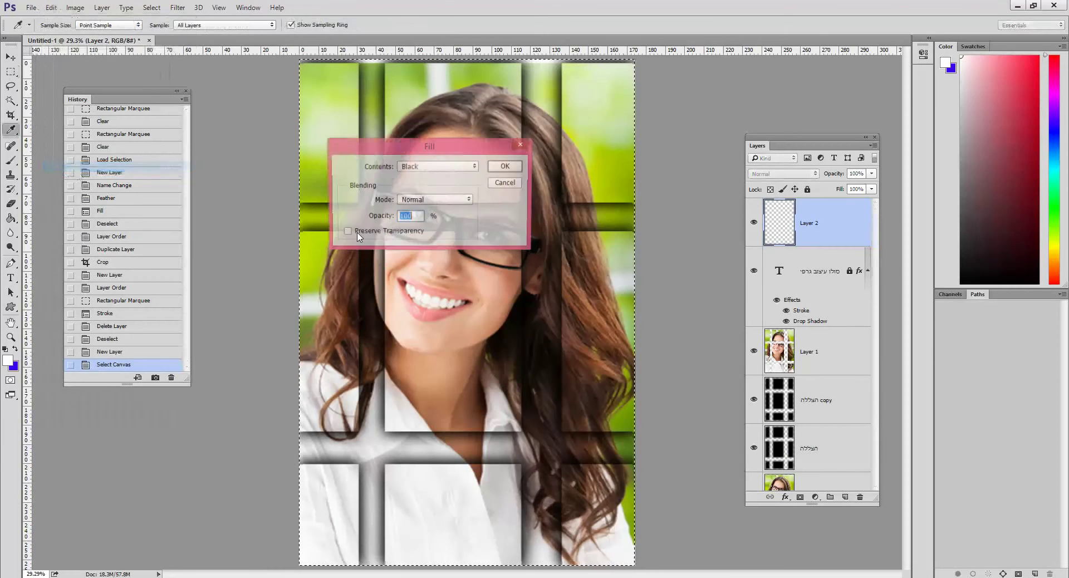
left_click(437, 166)
left_click(420, 259)
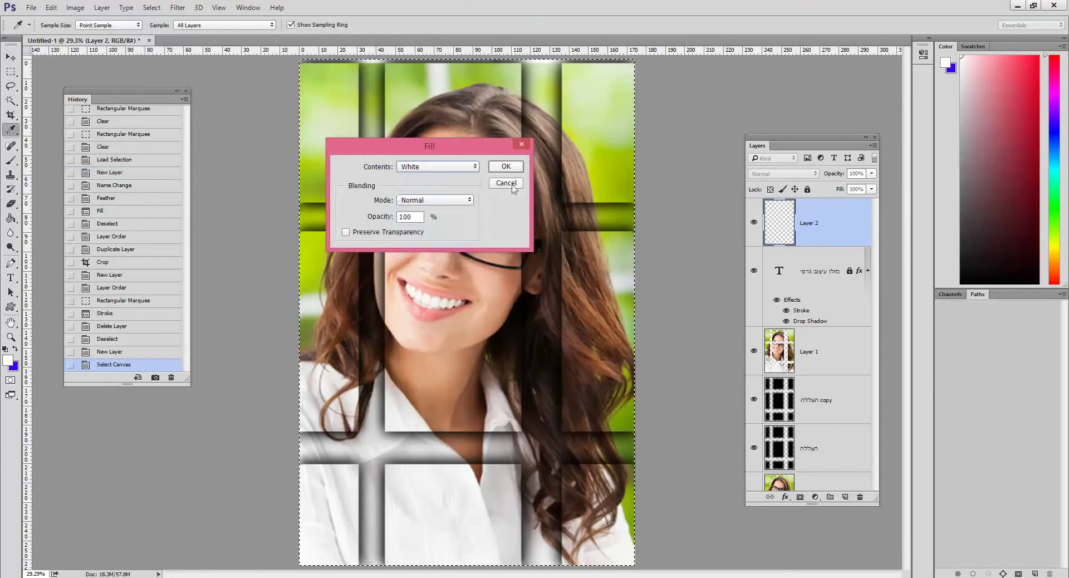
left_click(506, 166)
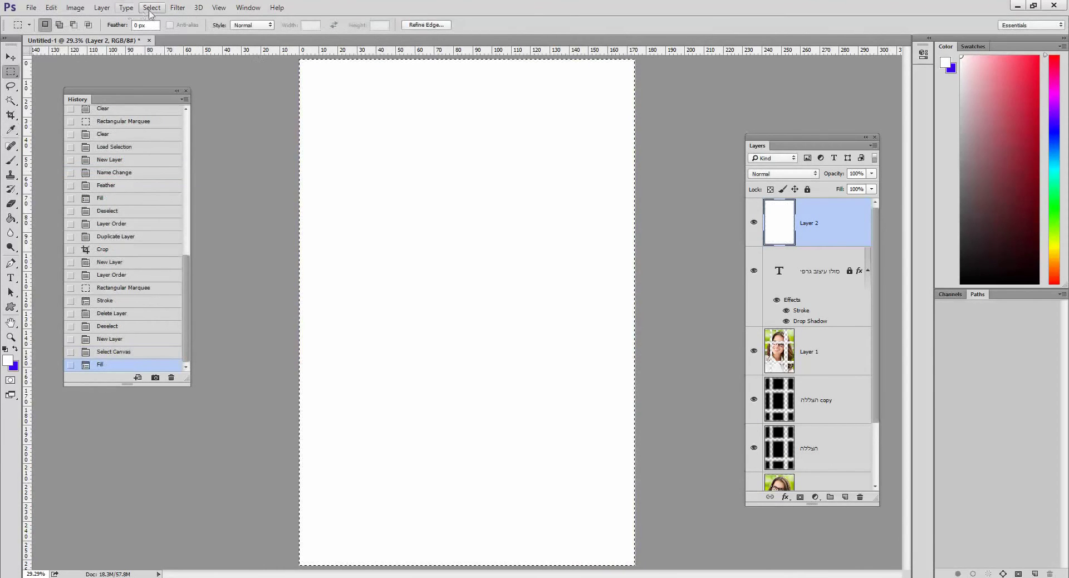
left_click(151, 8)
left_click(159, 26)
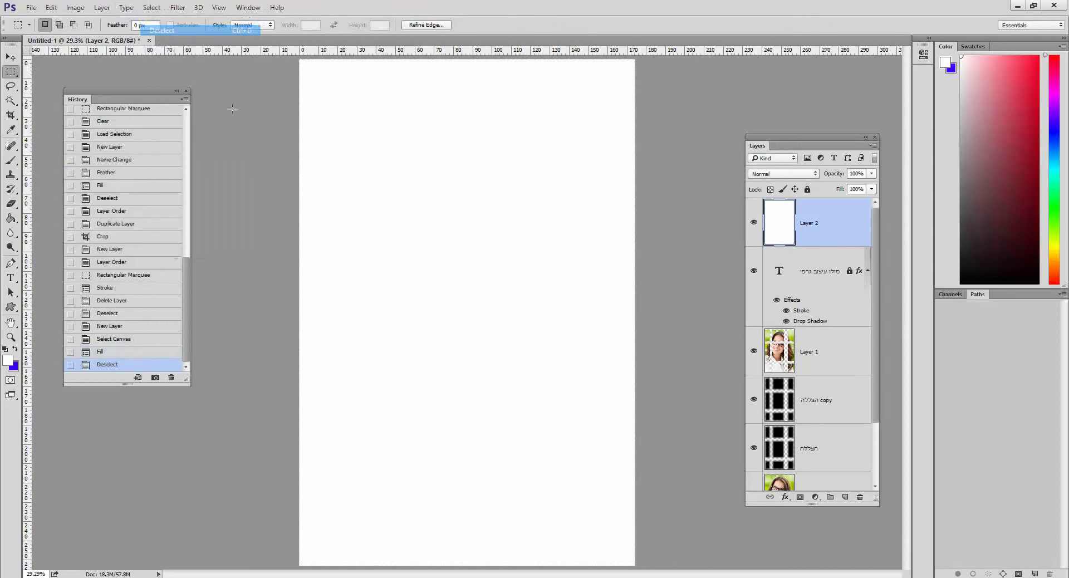
Step: Draw a rectangular selection inset from the page edges and feather it by 100
right_click(11, 71)
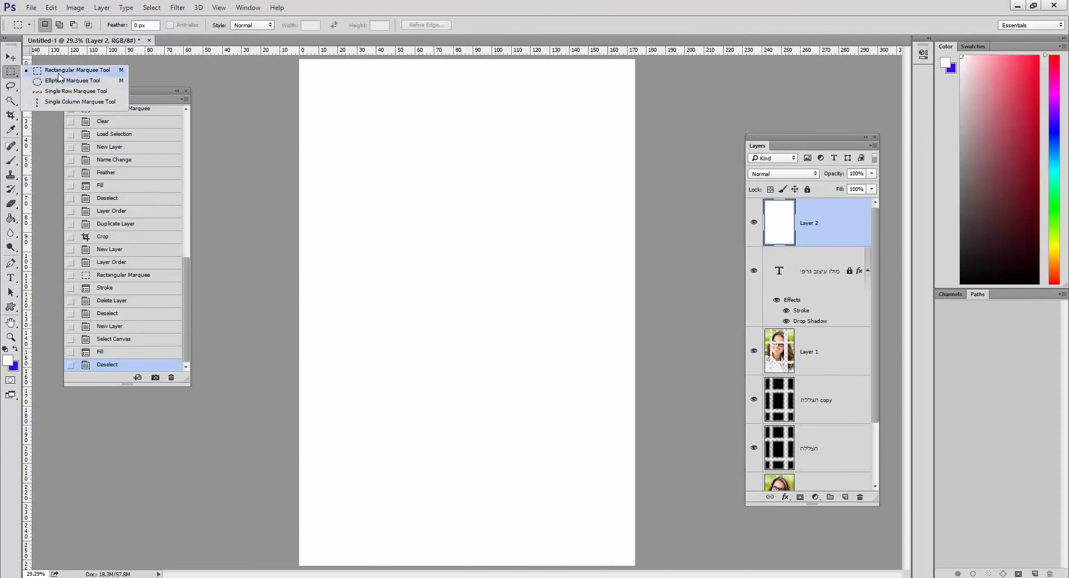
left_click(58, 74)
left_click_drag(324, 80, 614, 549)
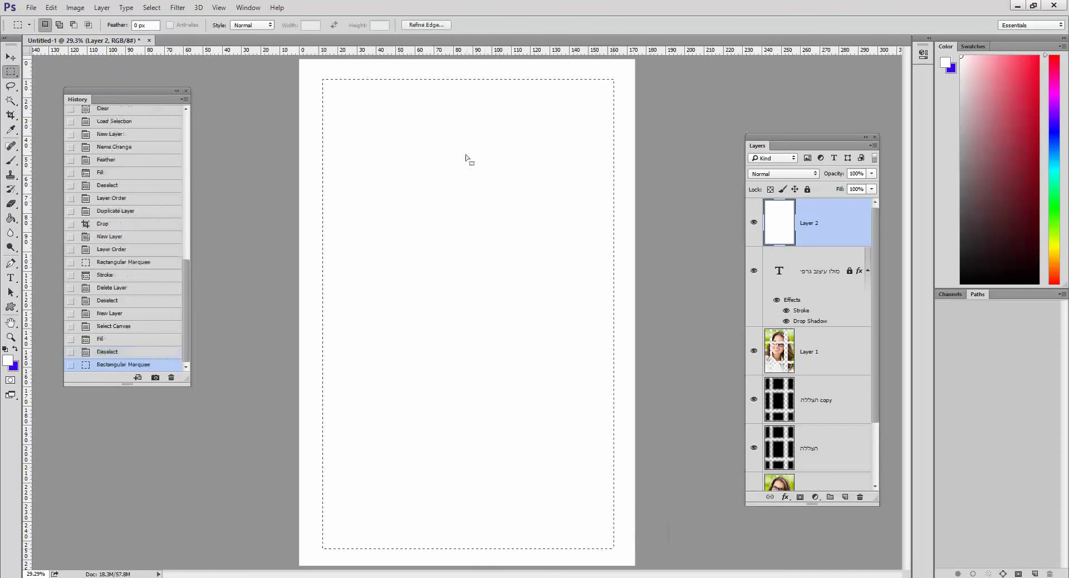
right_click(465, 157)
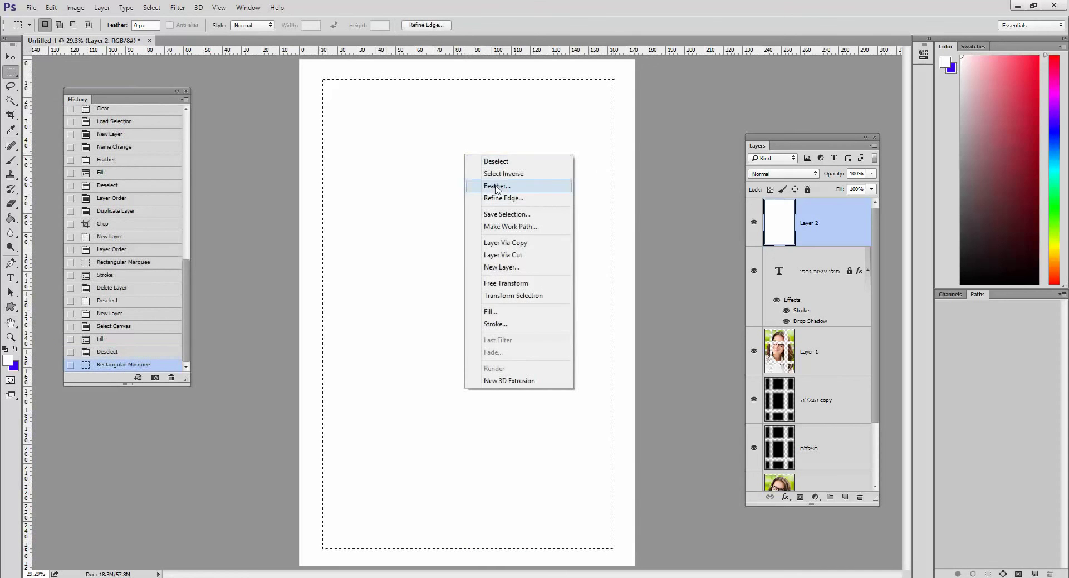
left_click(501, 188)
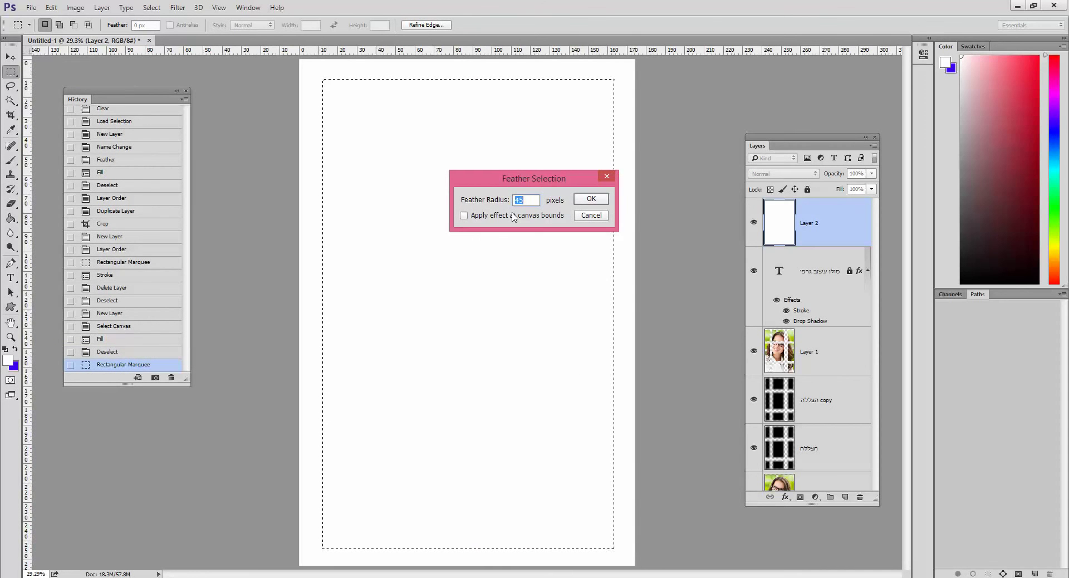
type("100")
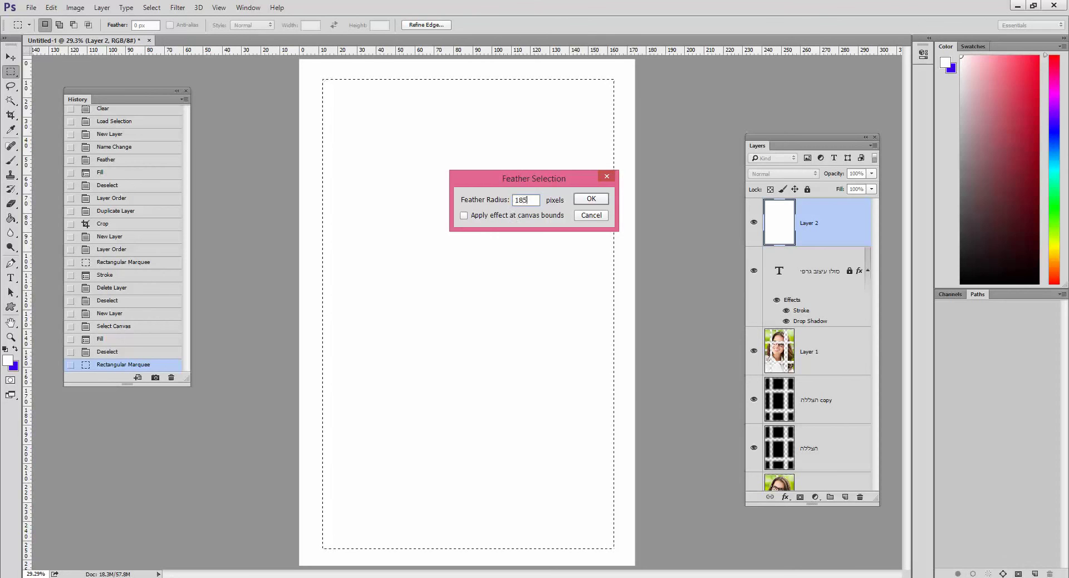
key("Return")
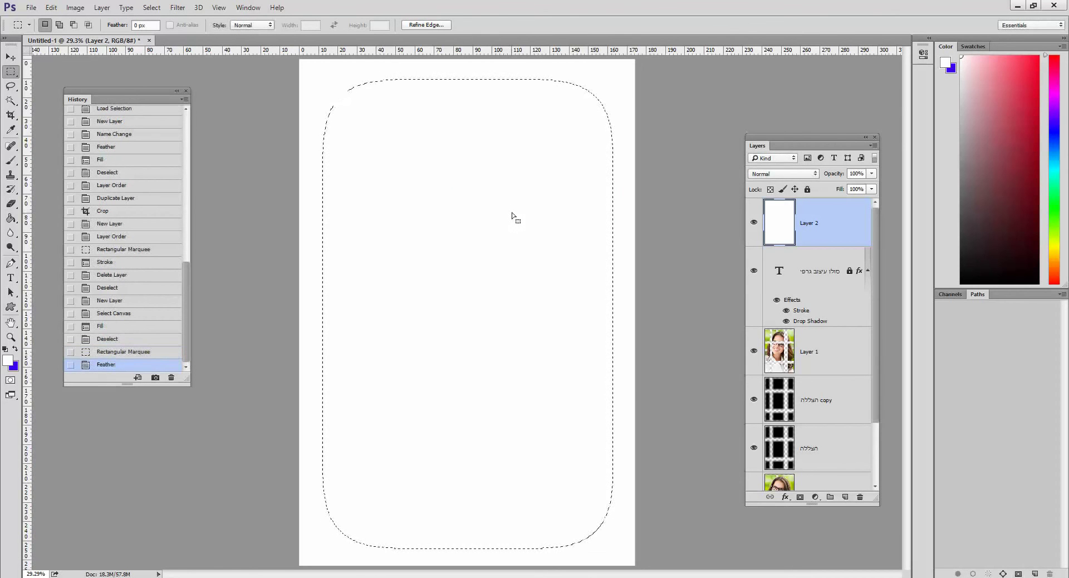
Step: Delete the feathered area from the white layer twice, then deselect
key("Delete")
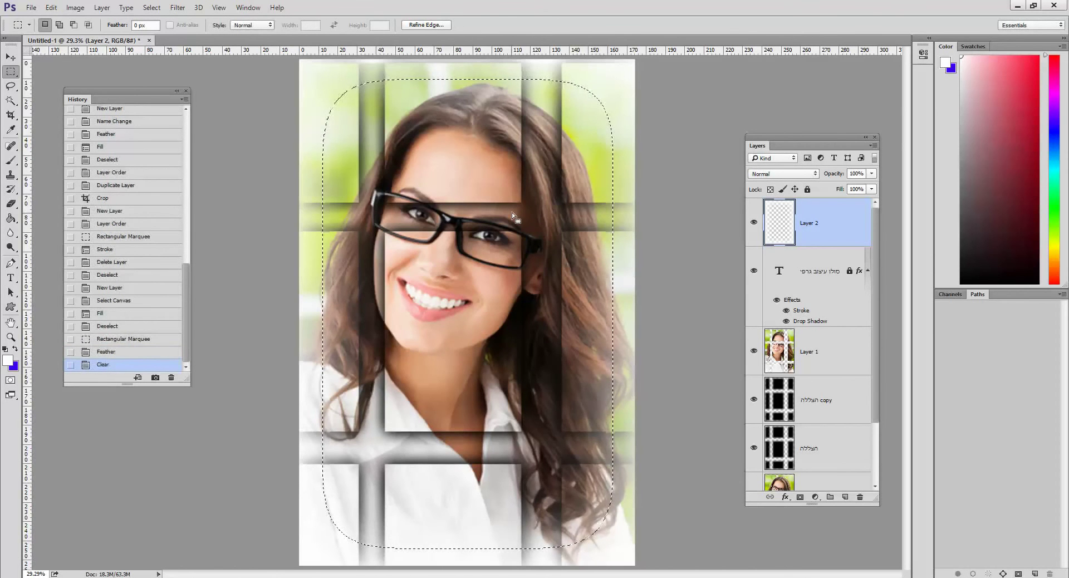
key("Delete")
key("ctrl+d")
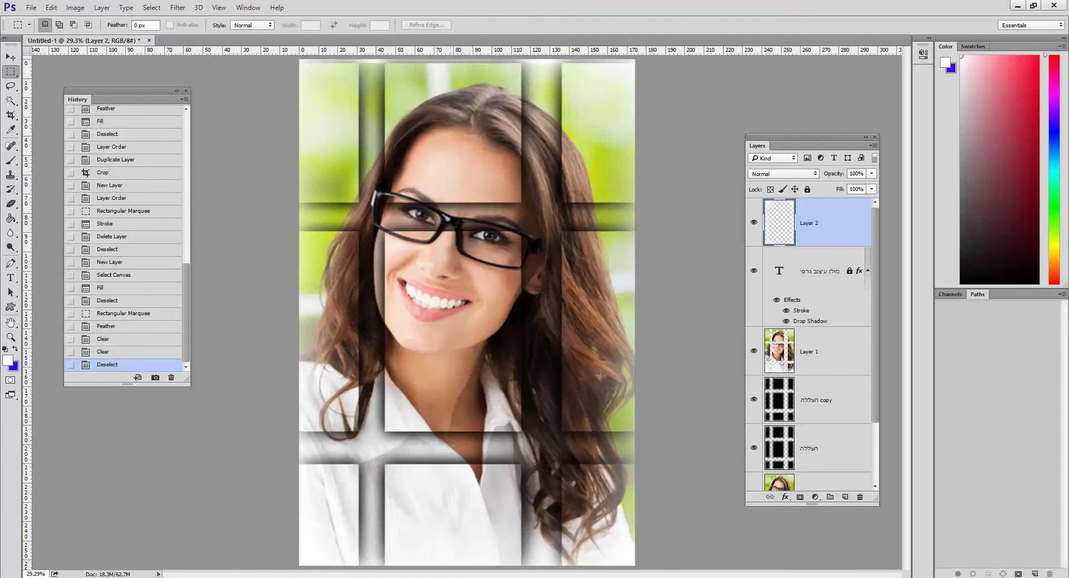
Step: Step back in the History panel to the Layer Order state and fit the document on screen
left_click(118, 277)
left_click(135, 238)
left_click(137, 212)
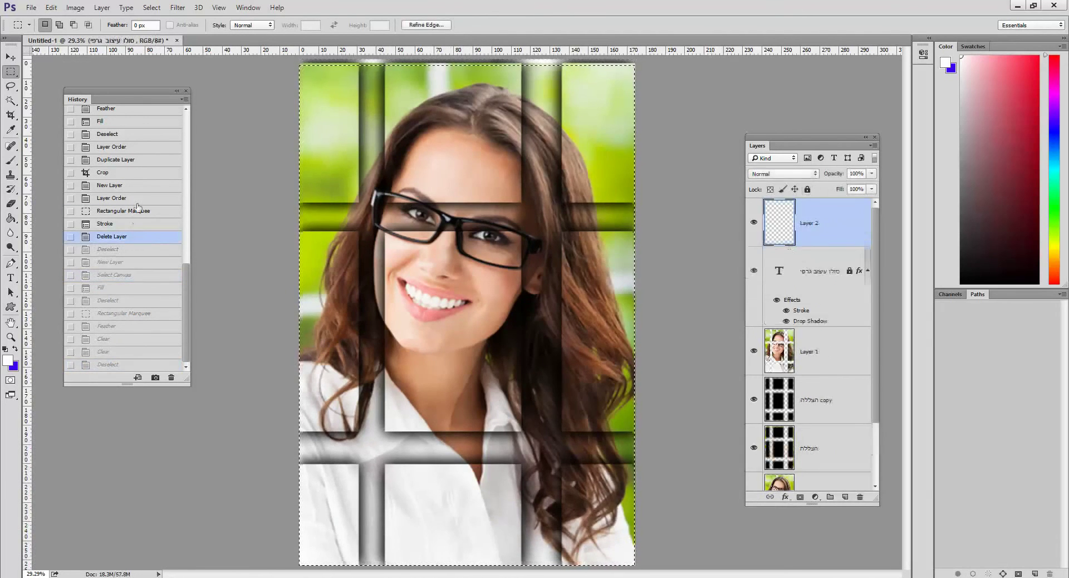
left_click(141, 174)
left_click(139, 148)
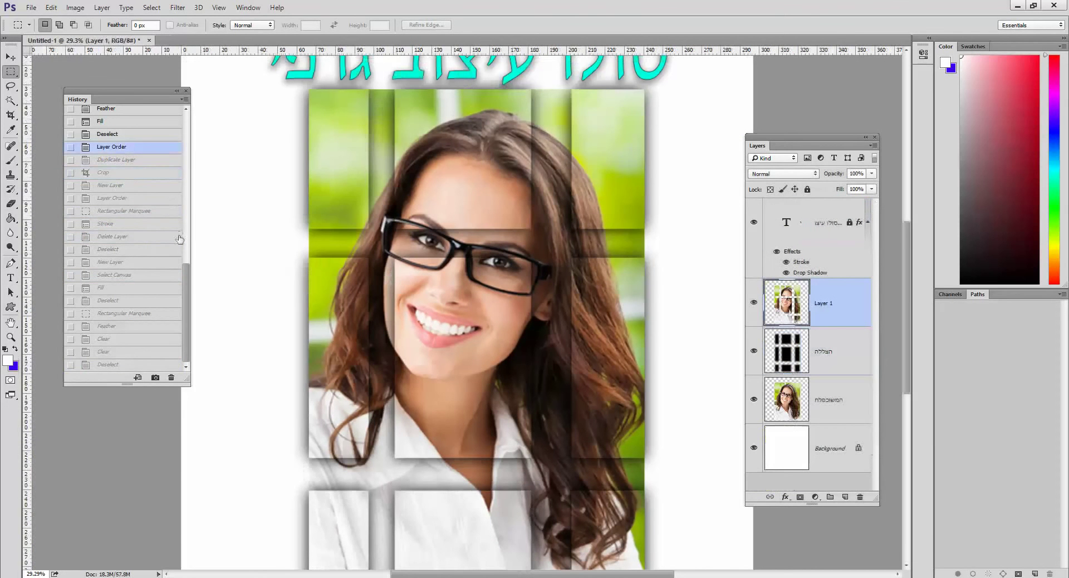
left_click_drag(185, 282, 203, 209)
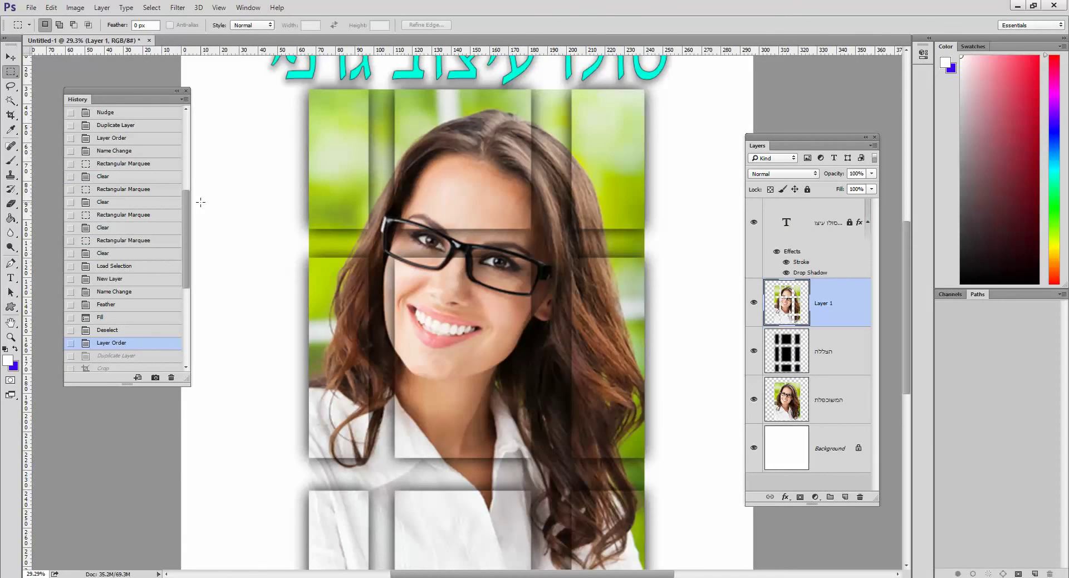
key("ctrl+0")
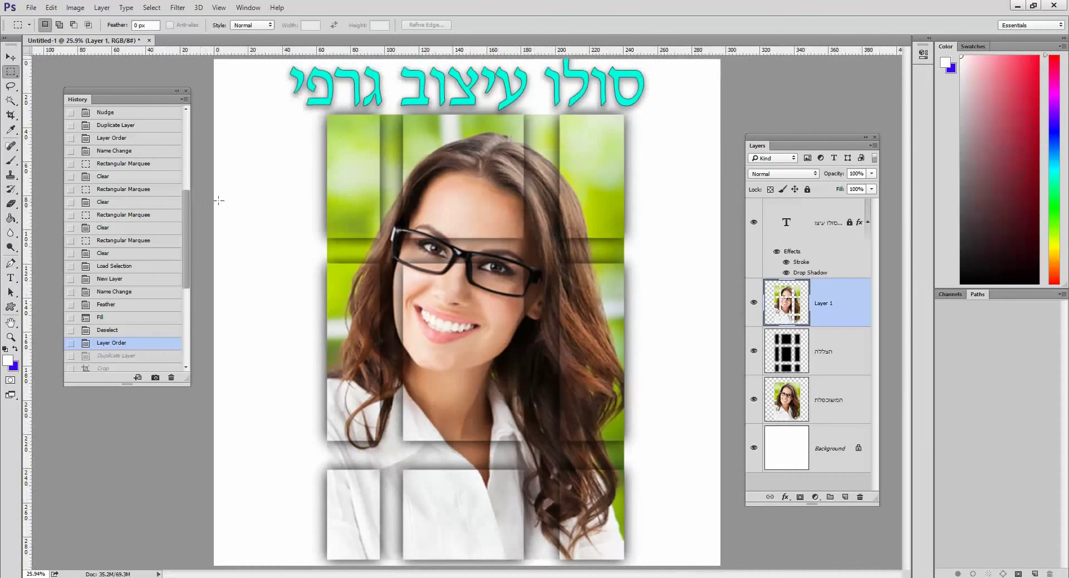